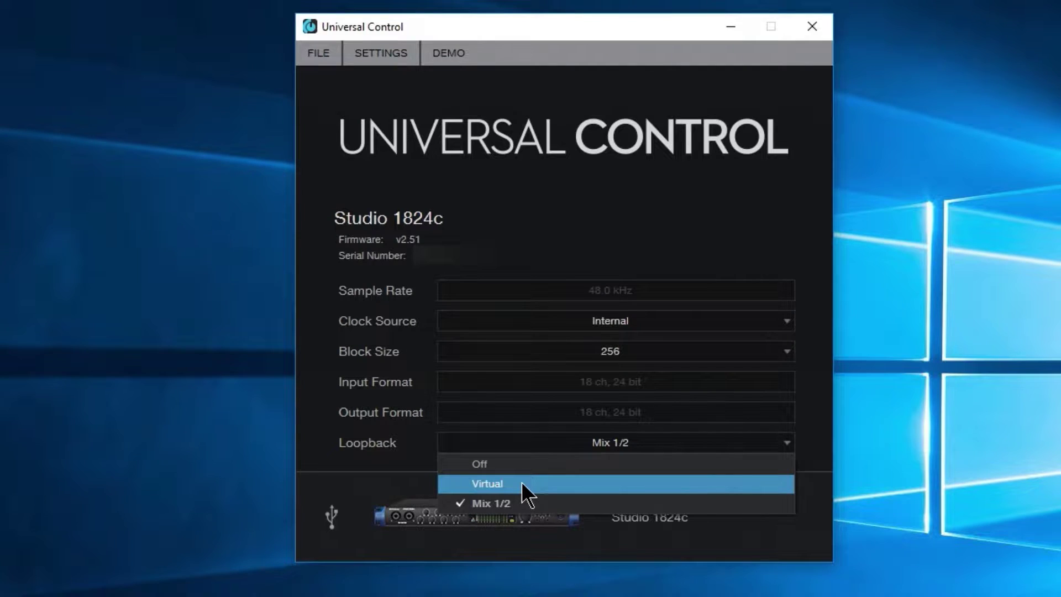
Set the interface's Loopback source to Virtual in Universal Control
left_click(521, 482)
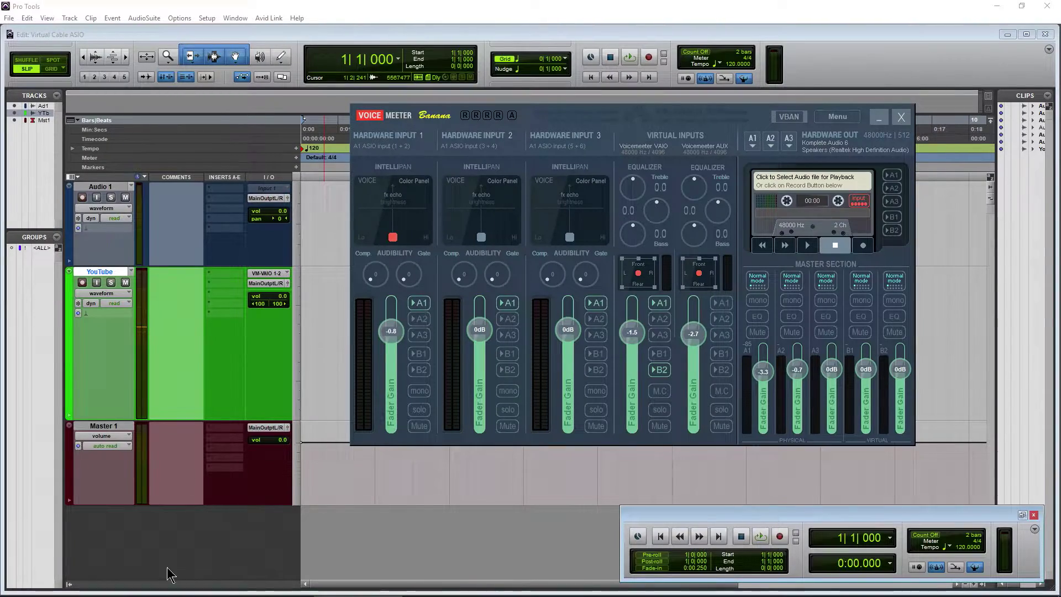
Bring up the vb-audio.com Voicemeeter Banana page and scroll down through it and back up
left_click(168, 591)
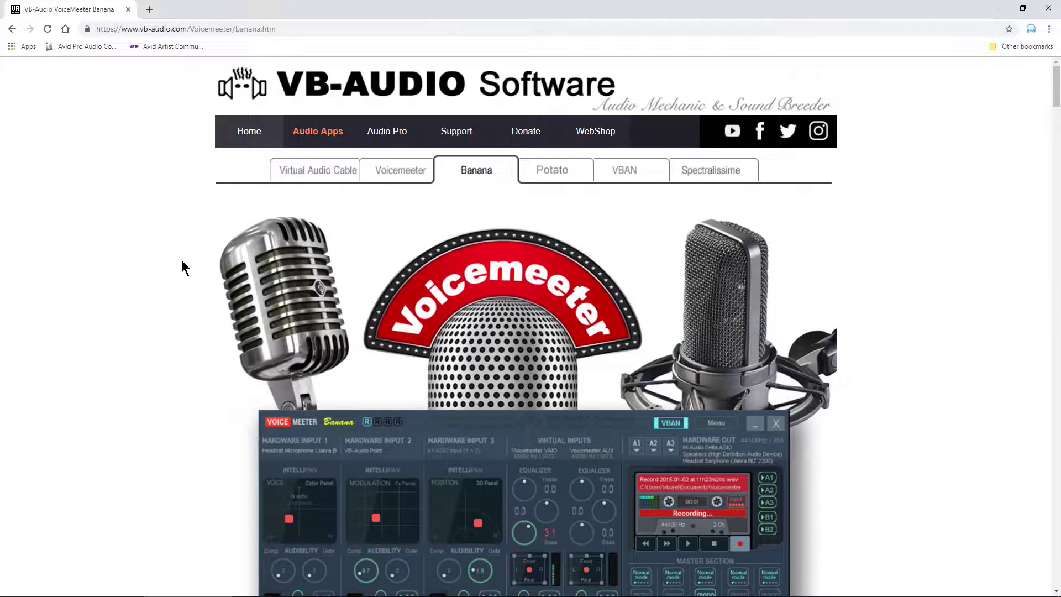
scroll(182, 262, "down", 5)
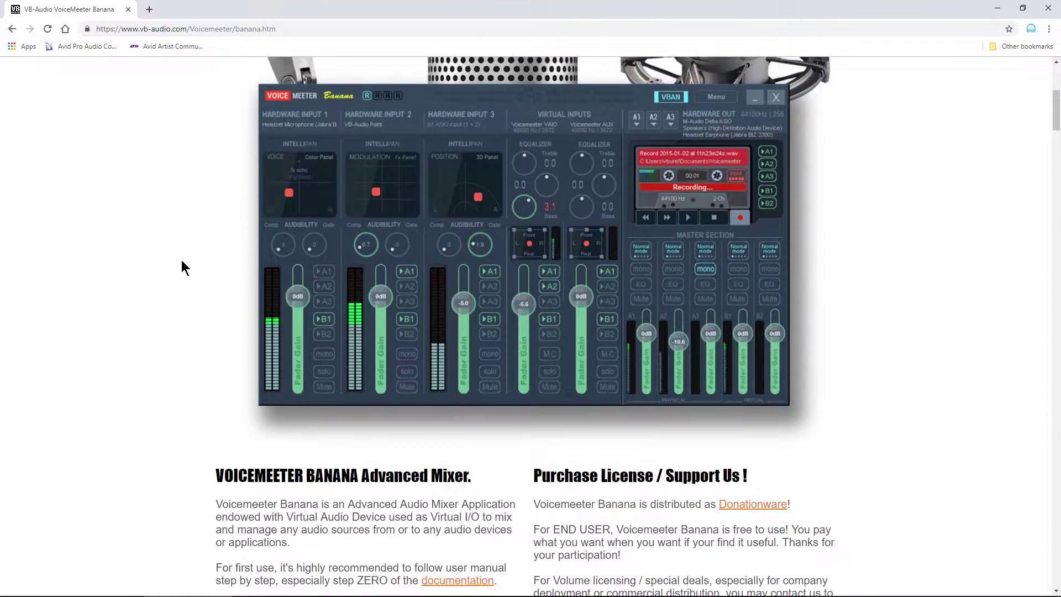
scroll(181, 260, "down", 5)
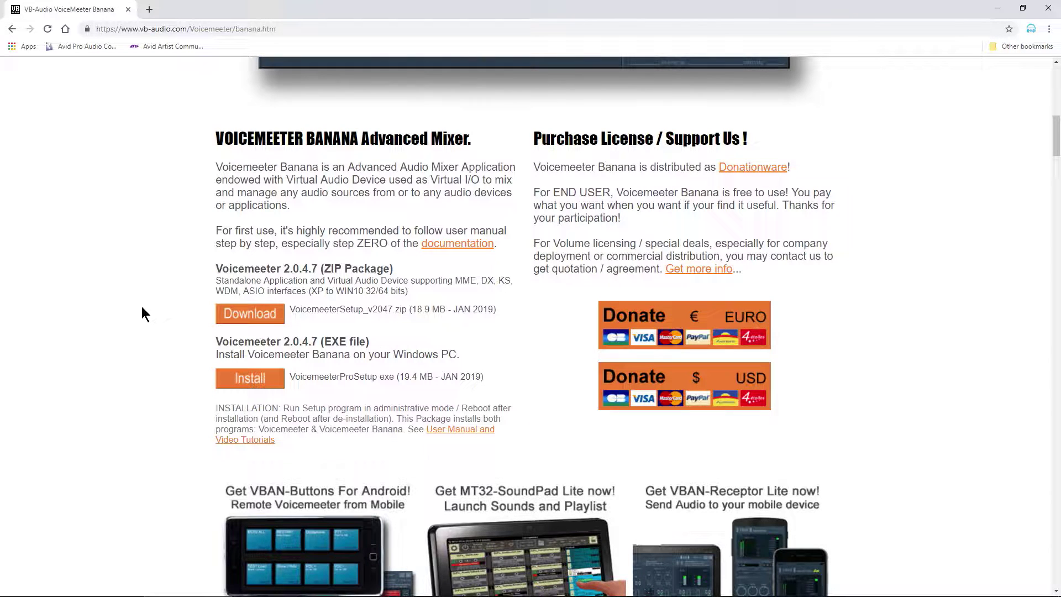
scroll(182, 268, "down", 10)
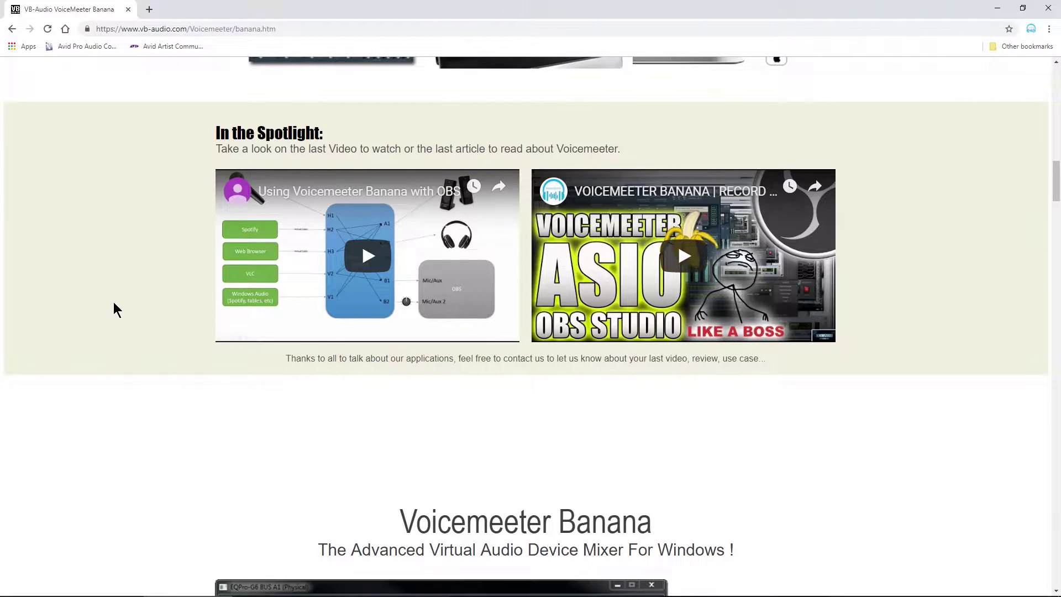
scroll(114, 302, "up", 17)
scroll(114, 302, "up", 2)
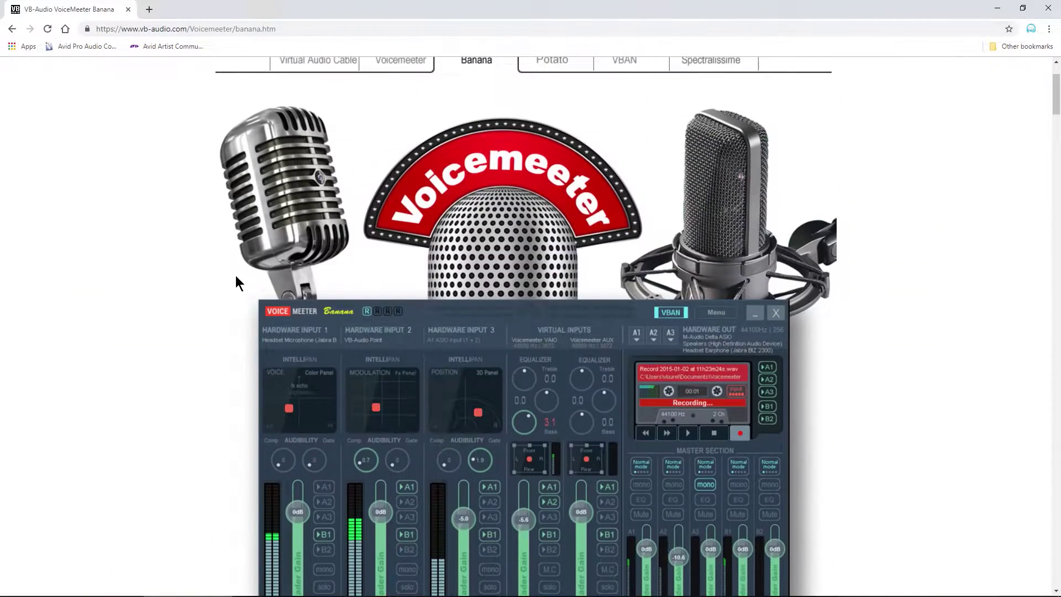
Minimize the browser and Pro Tools, leaving only the Voicemeeter mixer visible
left_click(997, 8)
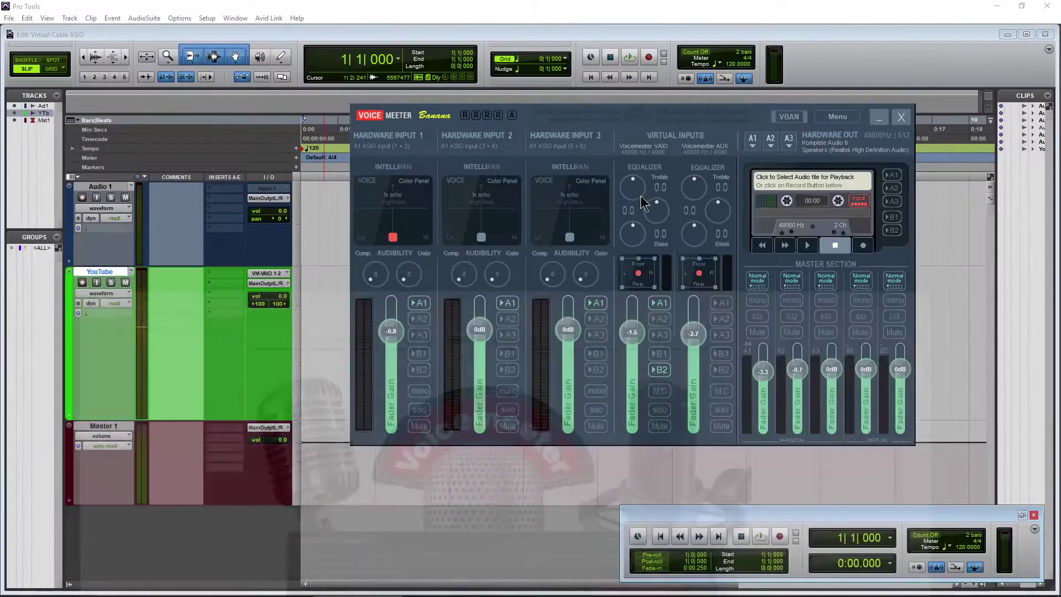
left_click(997, 6)
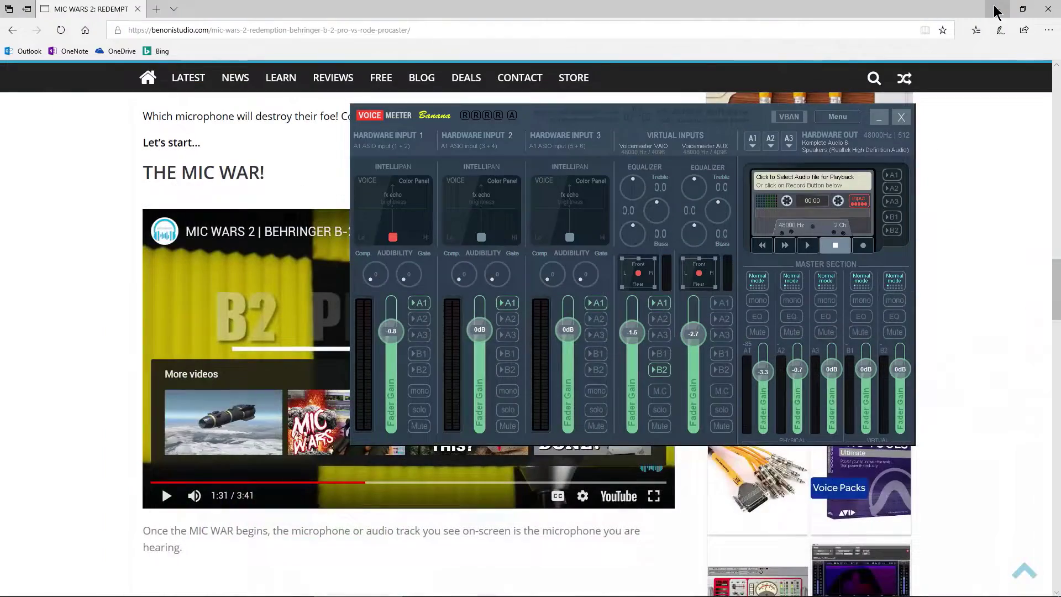
left_click(998, 9)
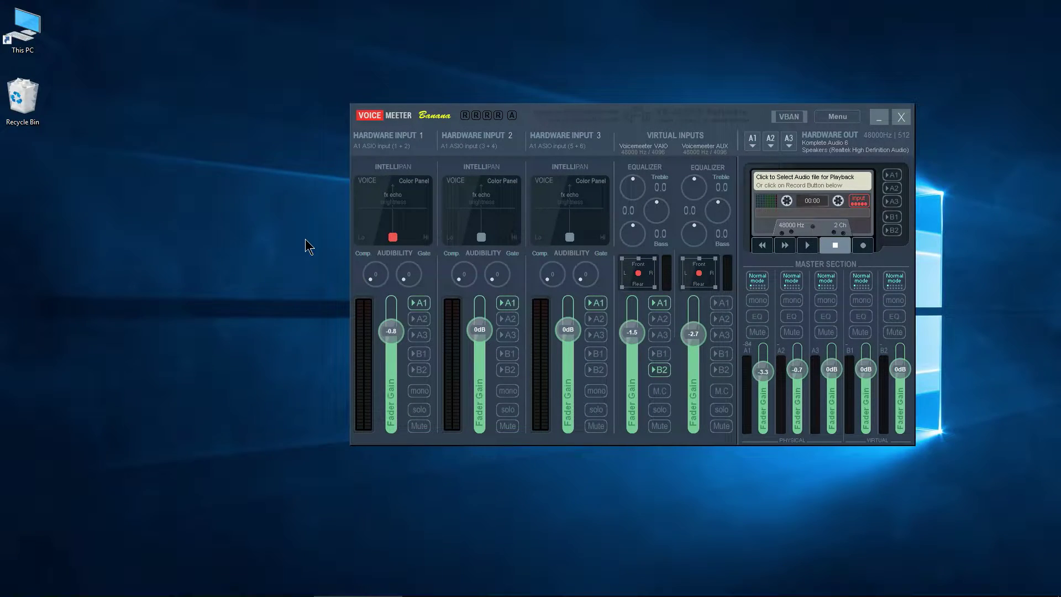
Search the Start menu for 'voi', then dismiss the search without launching anything
key("super")
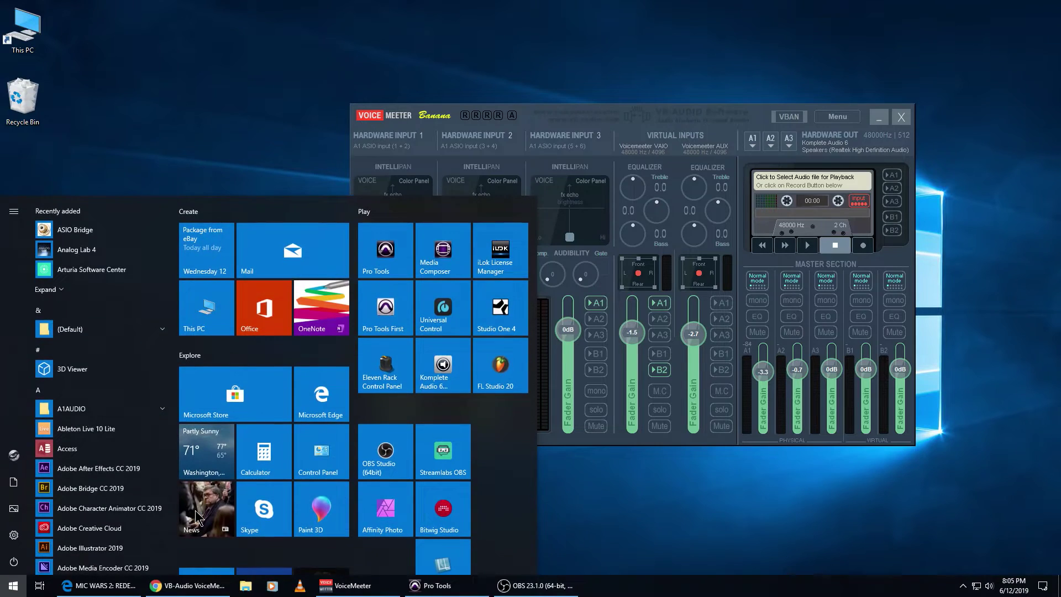
type("voic")
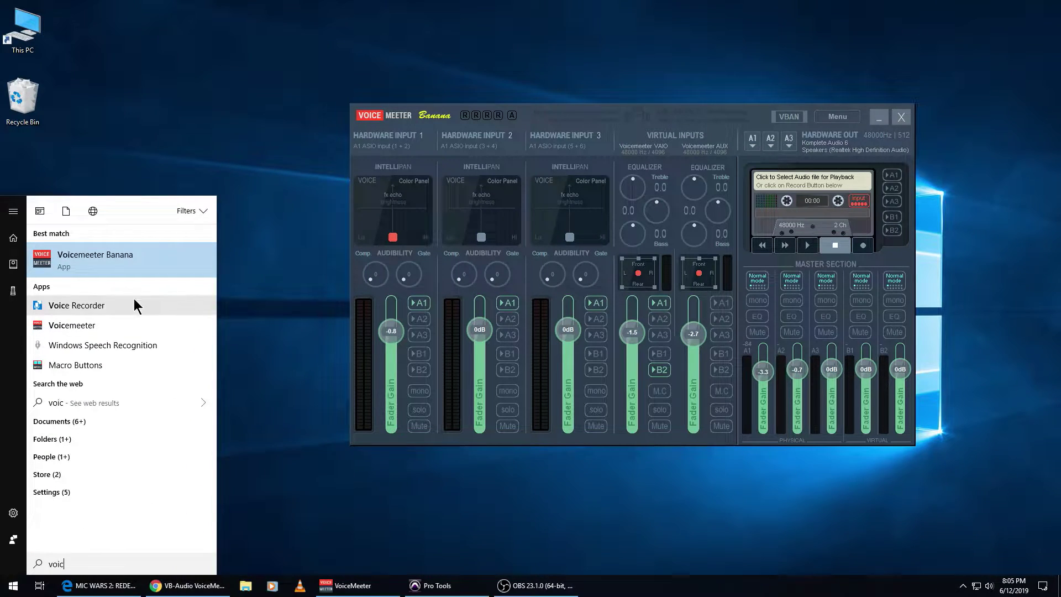
left_click(223, 160)
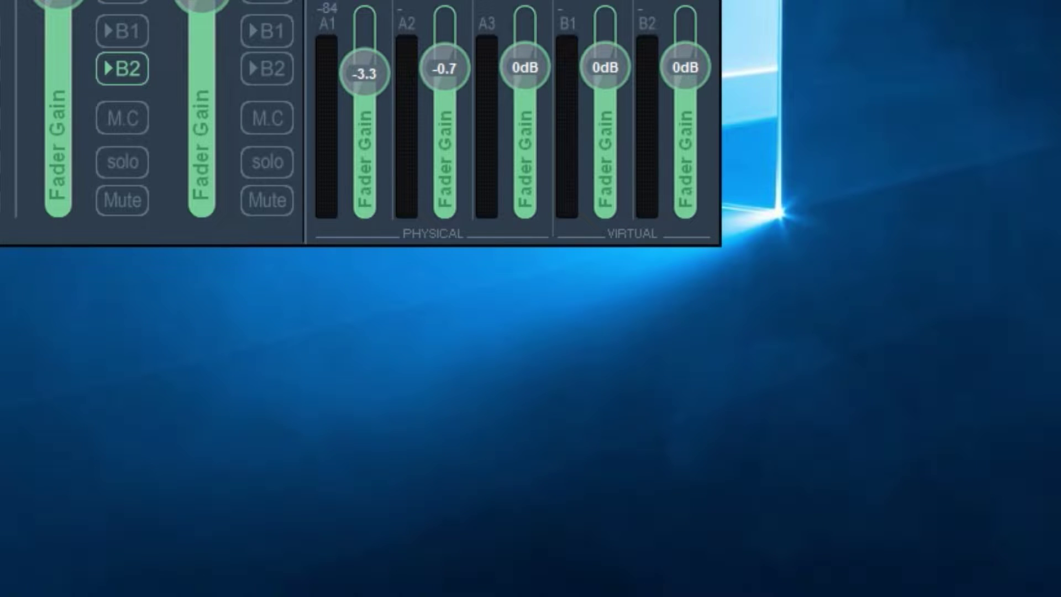
From the taskbar speaker, list playback devices and confirm VoiceMeeter Input (VB-Audio VoiceMeeter VAIO) is selected
mouse_move(552, 594)
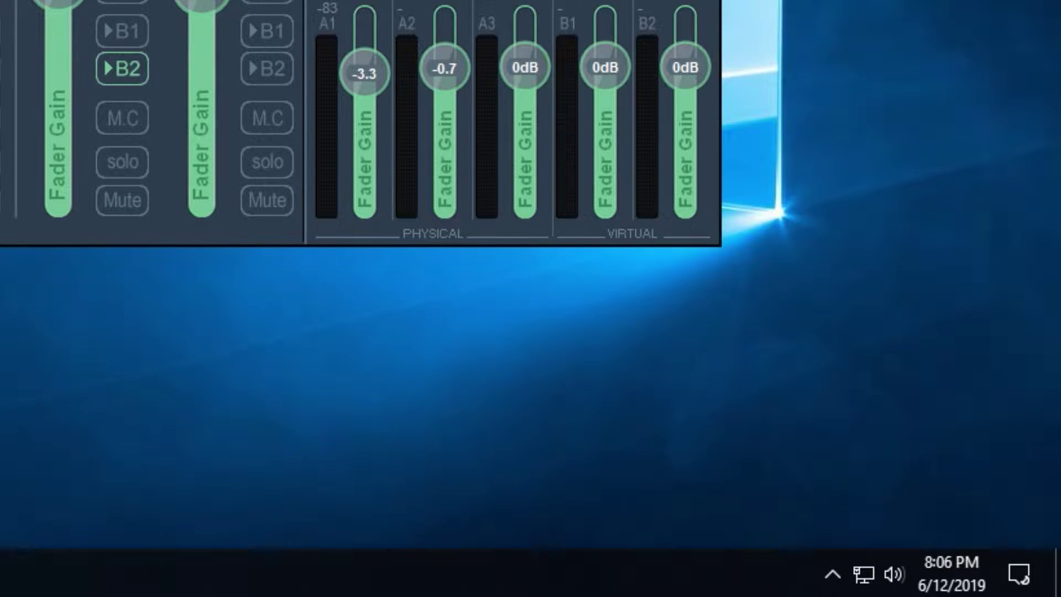
left_click(893, 574)
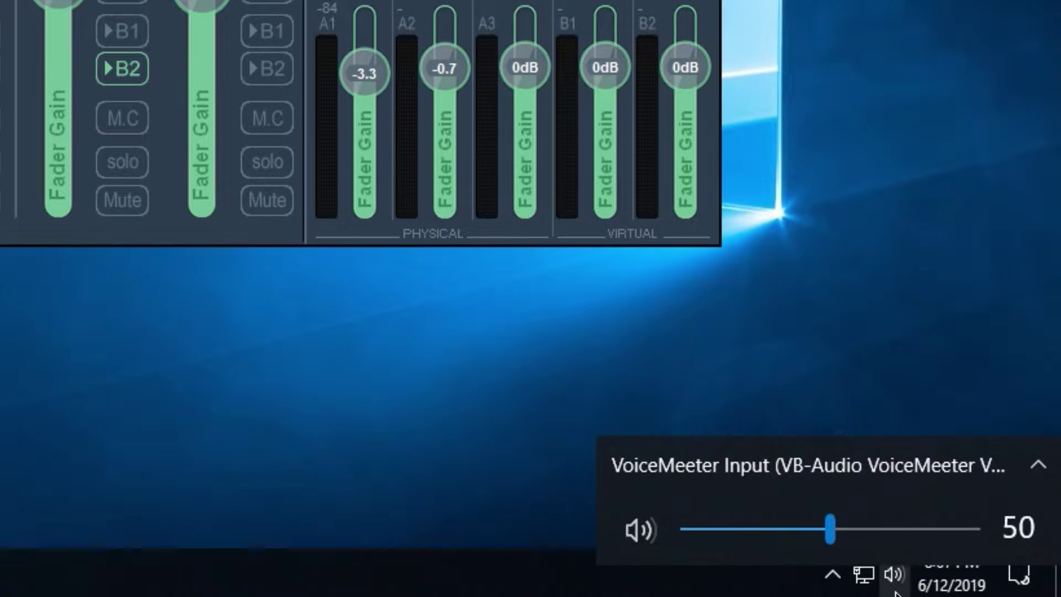
left_click(902, 469)
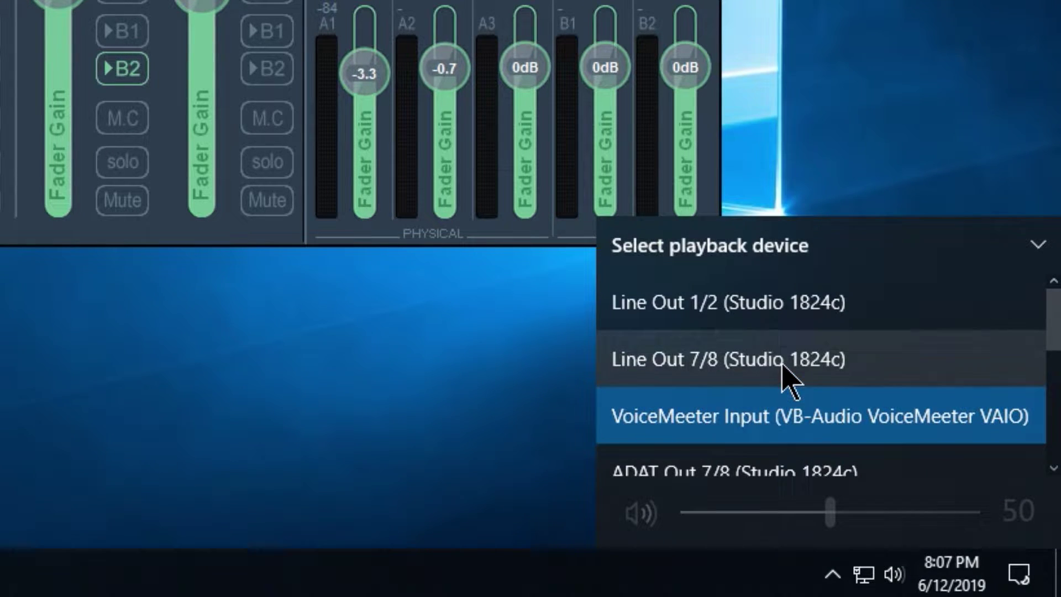
scroll(785, 375, "down", 2)
scroll(783, 366, "down", 2)
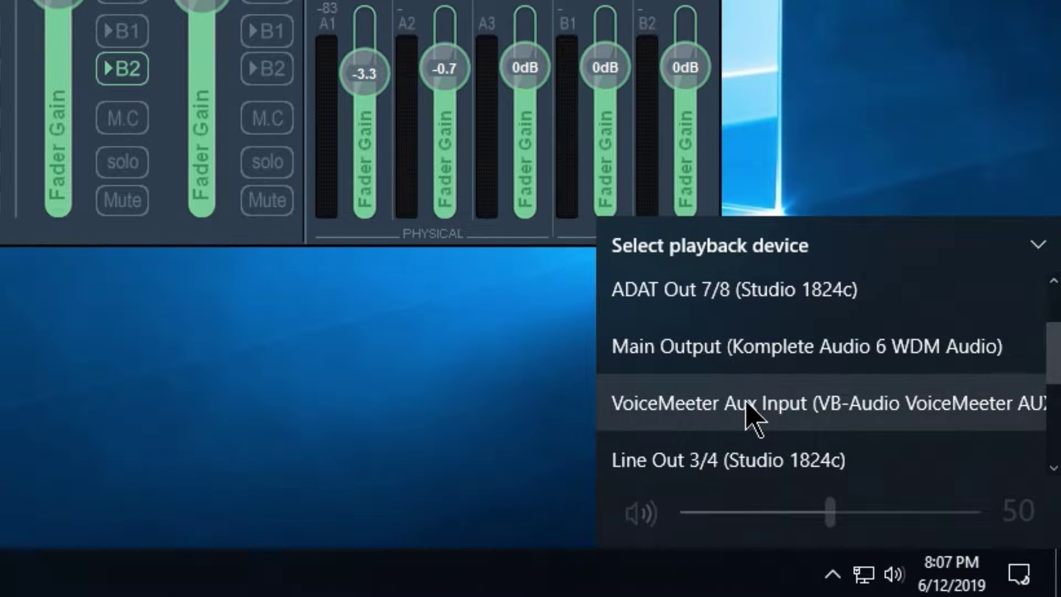
scroll(740, 421, "up", 2)
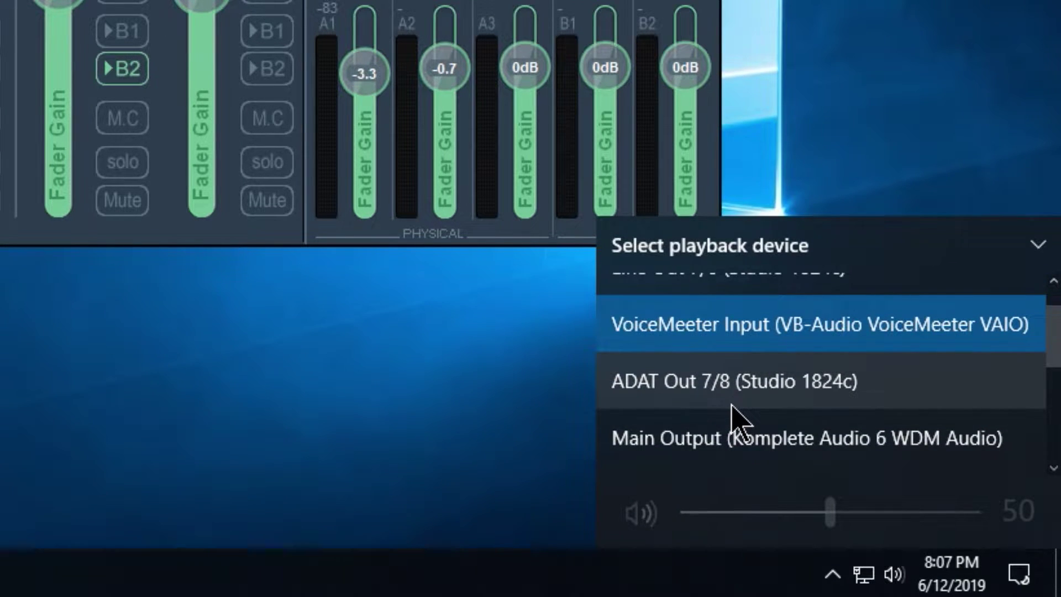
scroll(733, 412, "up", 1)
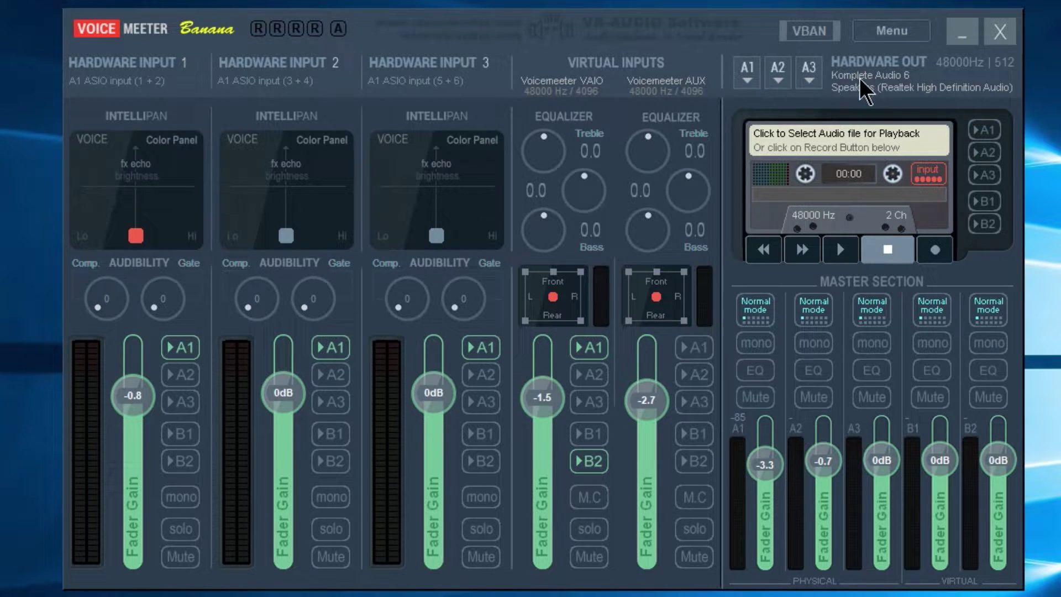
left_click(747, 78)
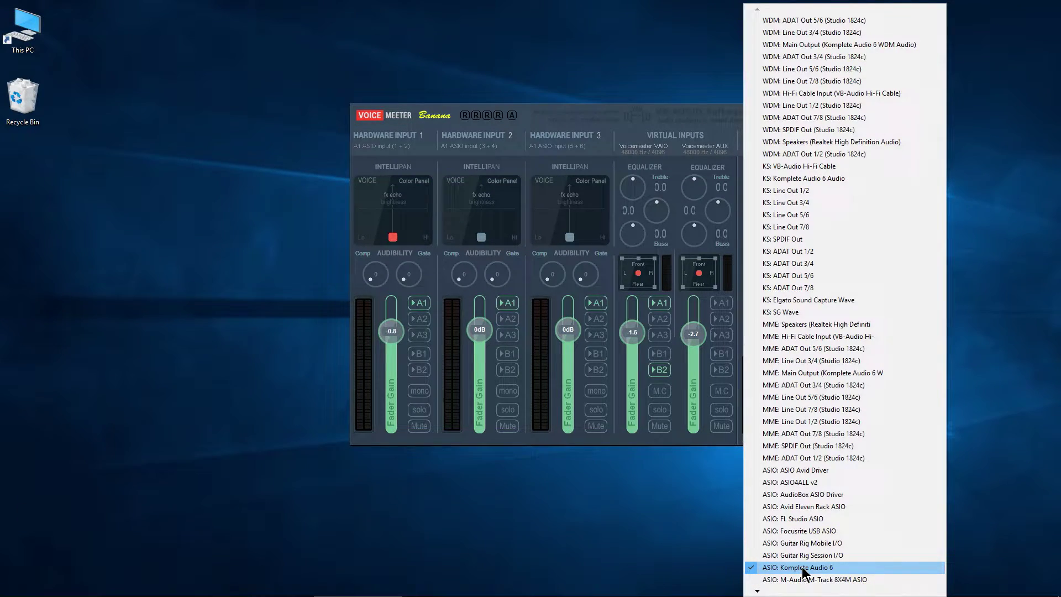
left_click(805, 568)
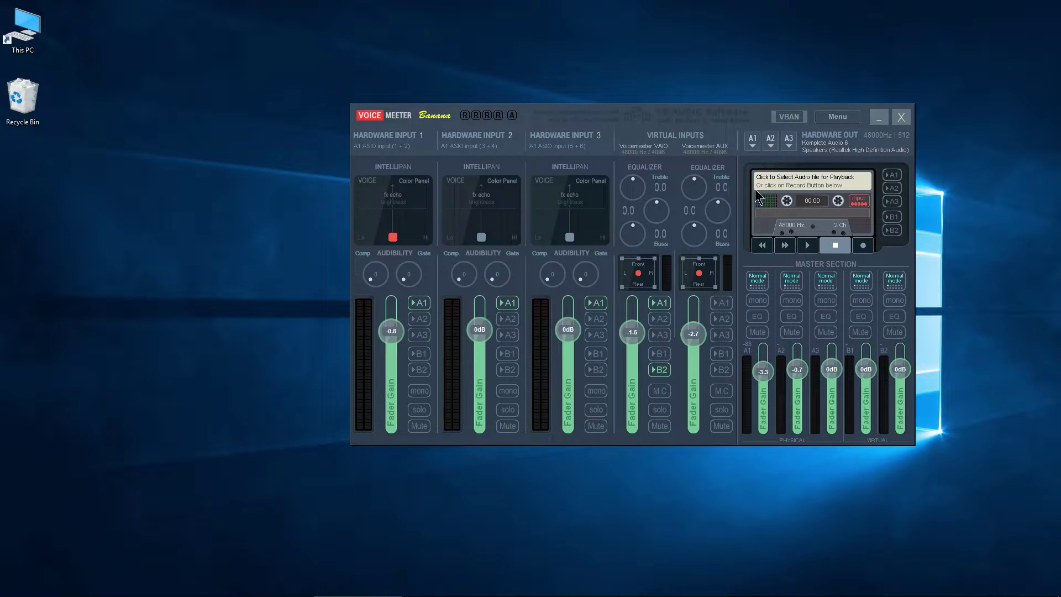
left_click(771, 149)
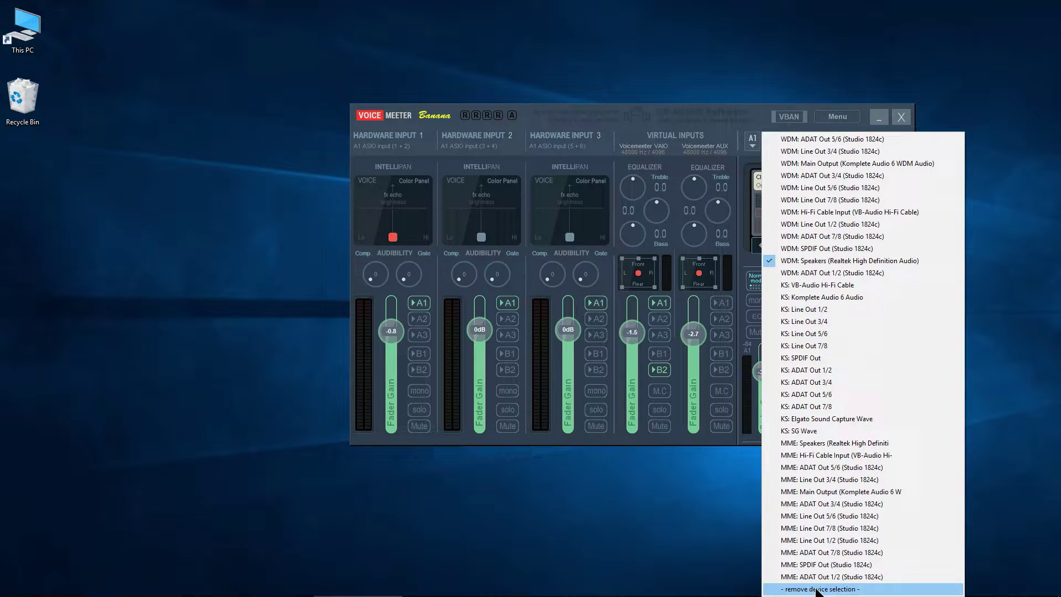
left_click(720, 134)
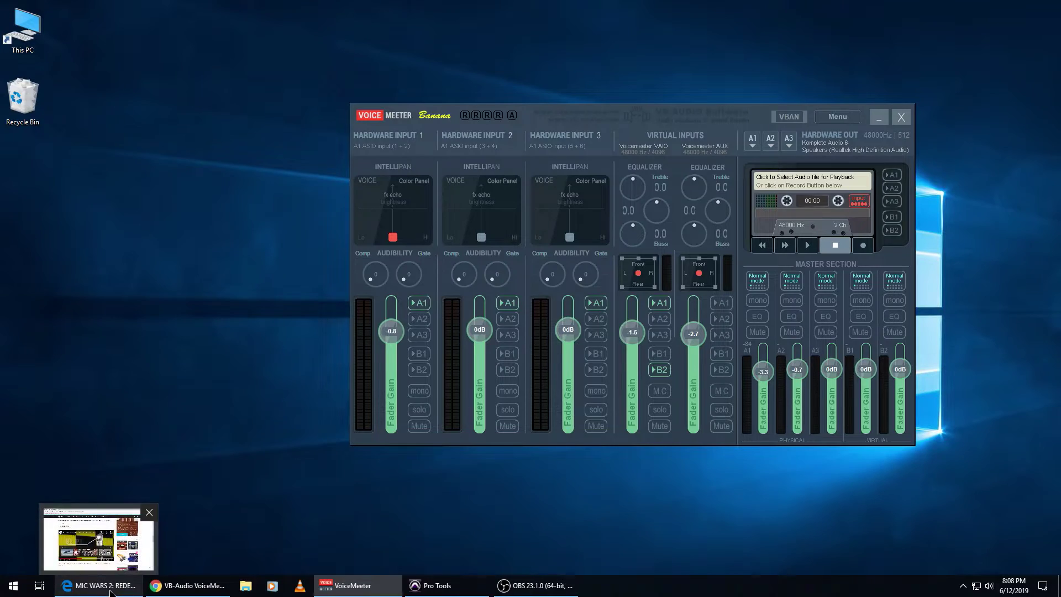
Start the MIC WARS video in Edge from 0:50, then raise Voicemeeter on top
left_click(116, 591)
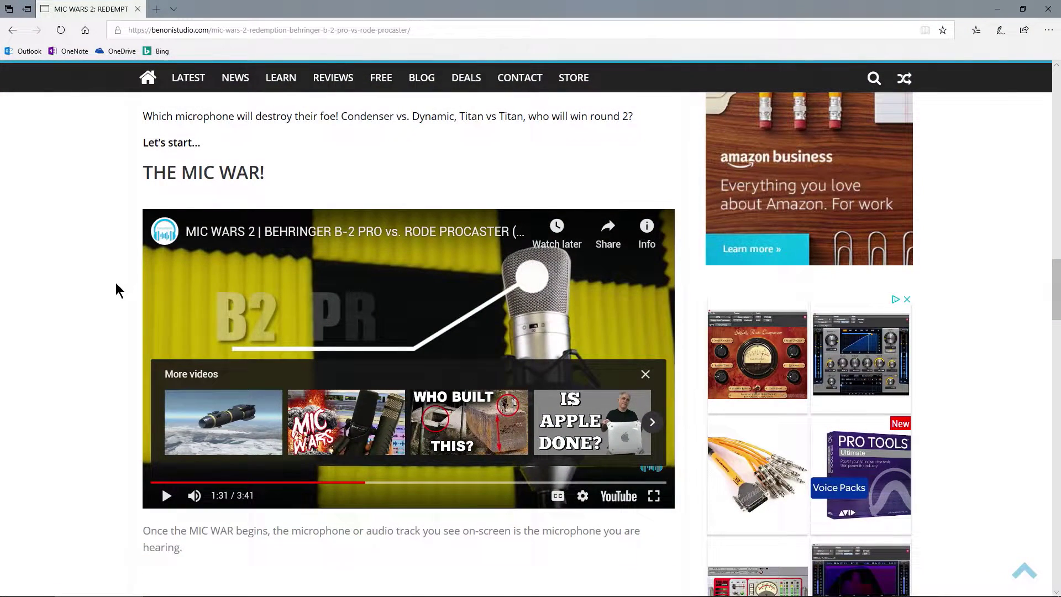
left_click(268, 482)
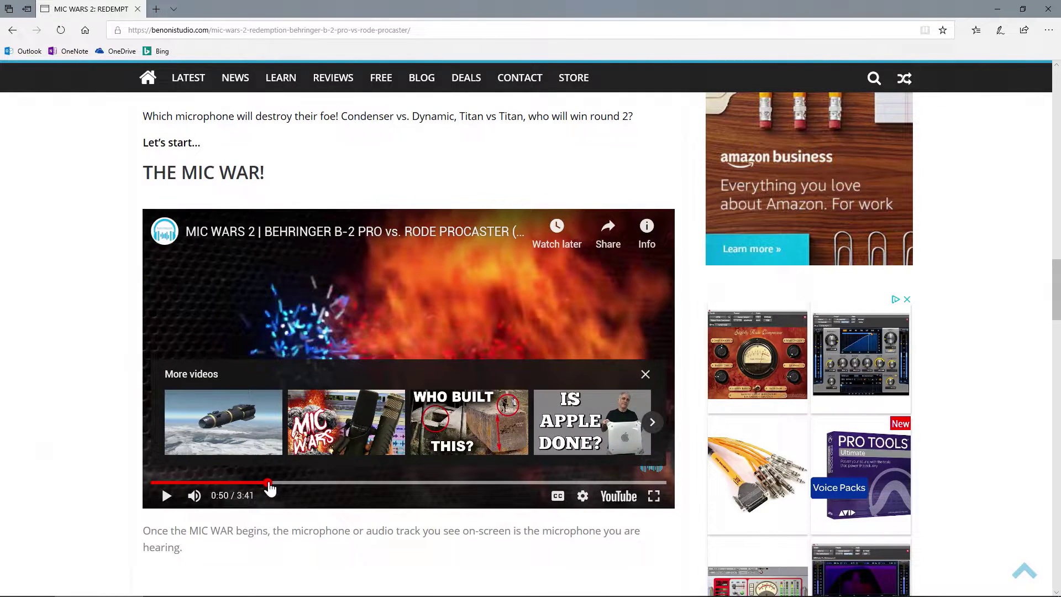
left_click(167, 496)
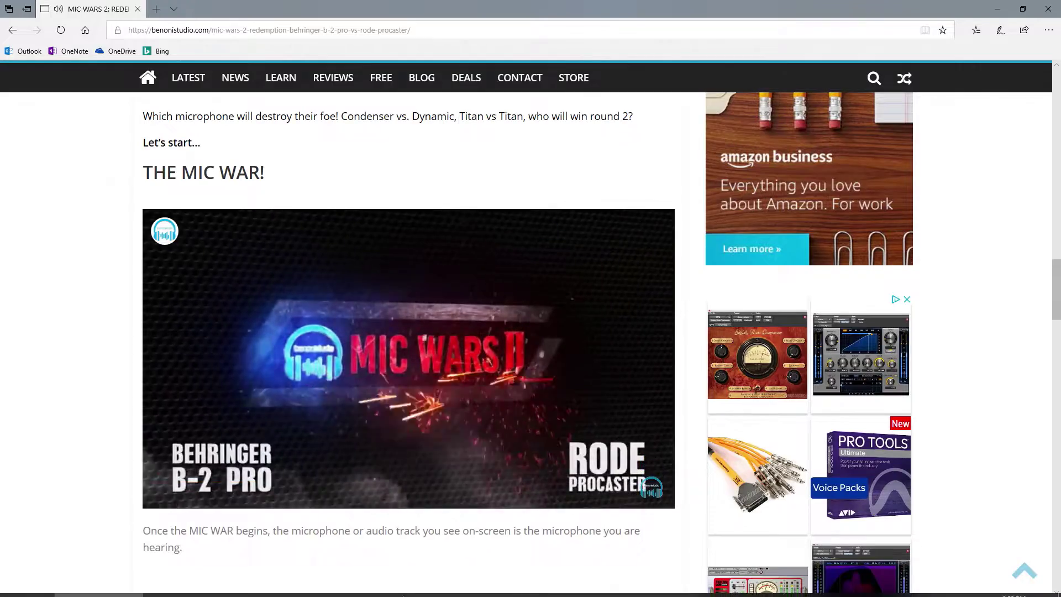
left_click(342, 587)
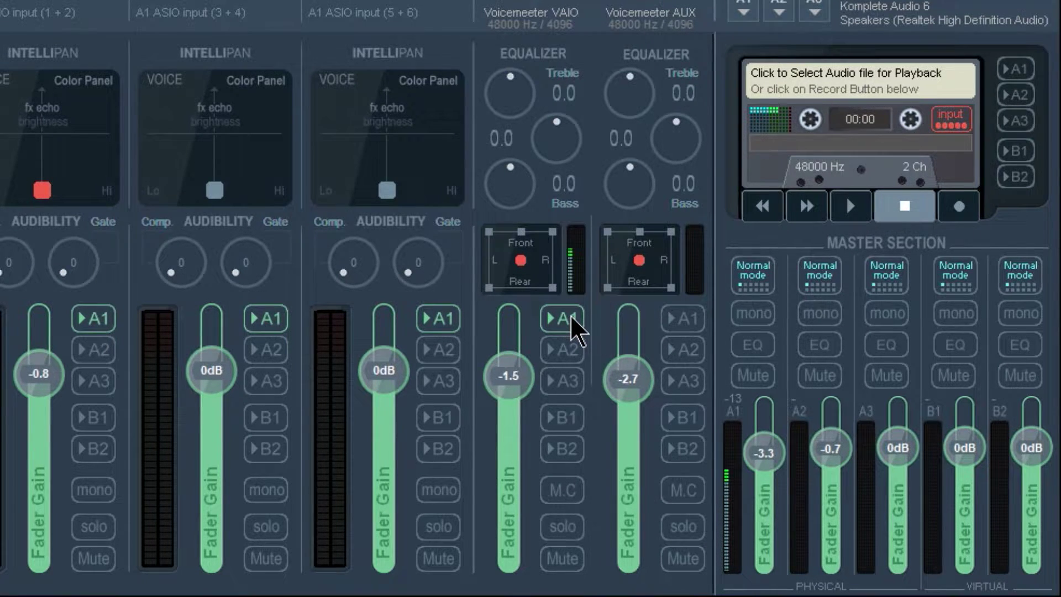
Toggle the VAIO input's A2 on and back off, then cycle A1 so it feeds only A1
left_click(562, 354)
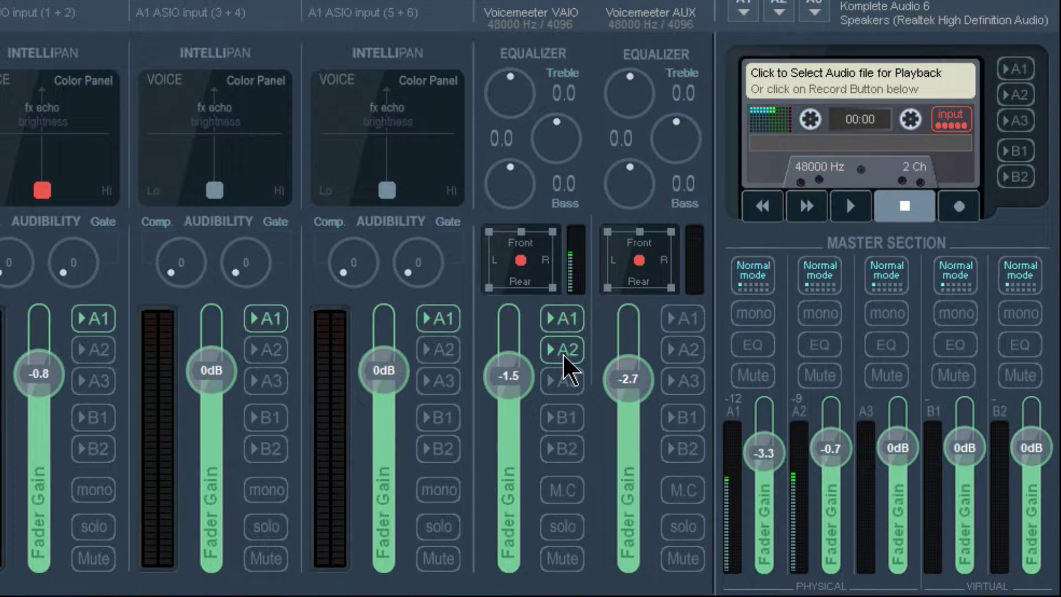
left_click(563, 354)
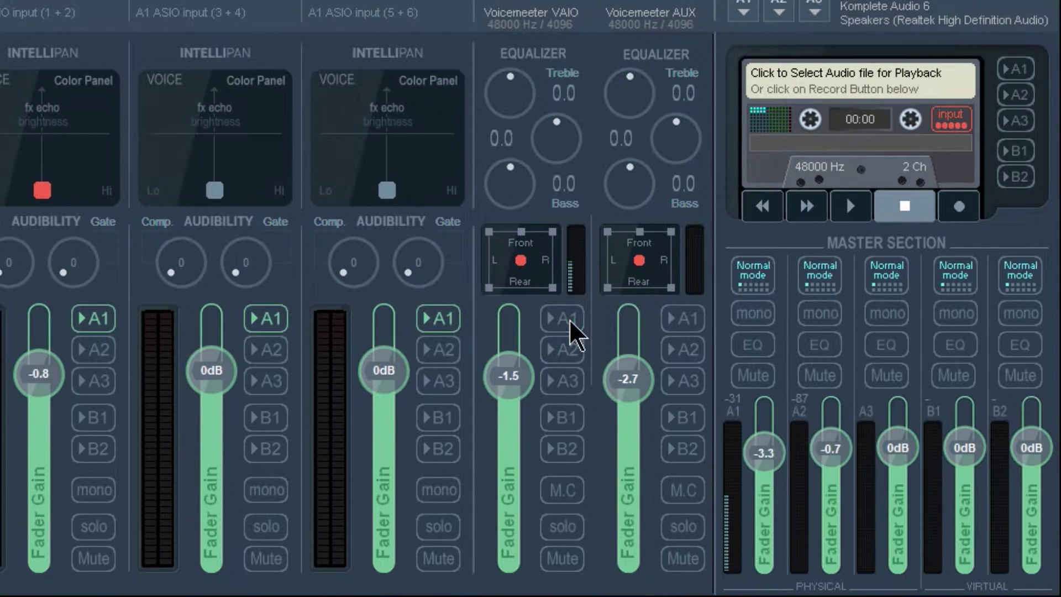
left_click(554, 323)
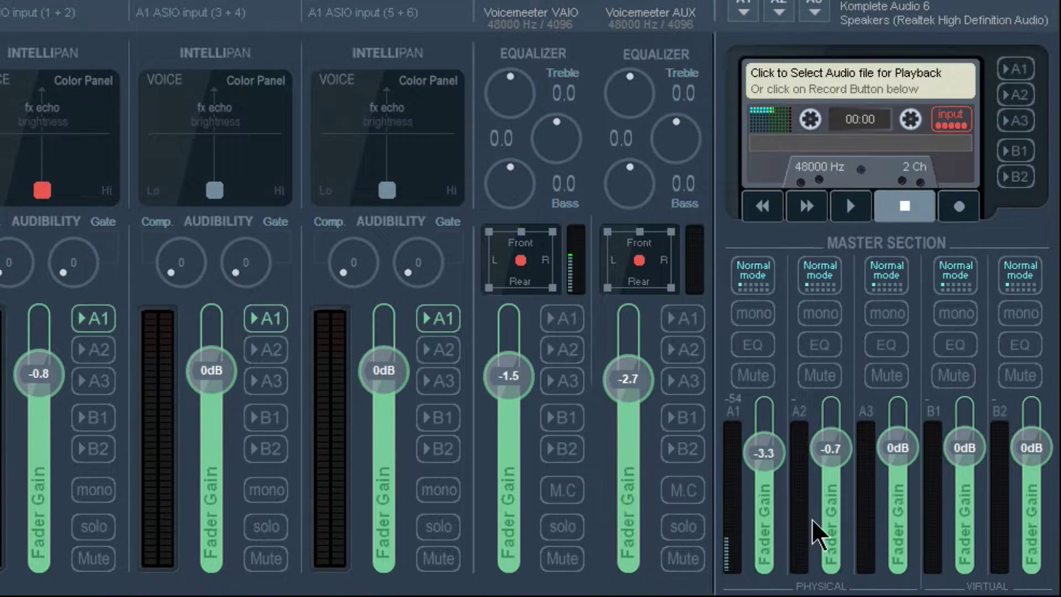
left_click(568, 322)
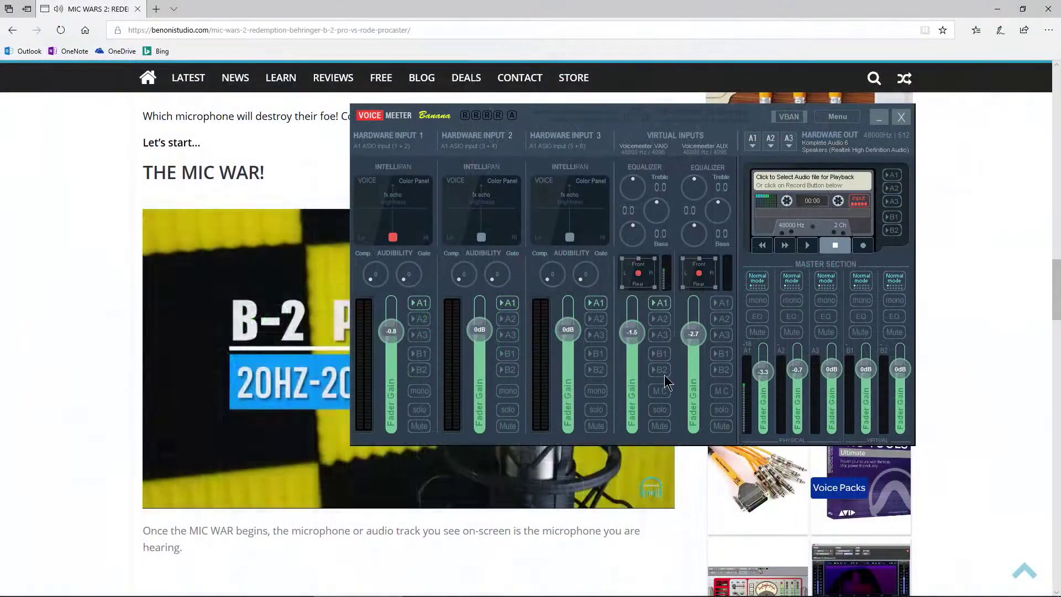
Pause the YouTube video at 0:59 and bring the Pro Tools session forward
left_click(165, 496)
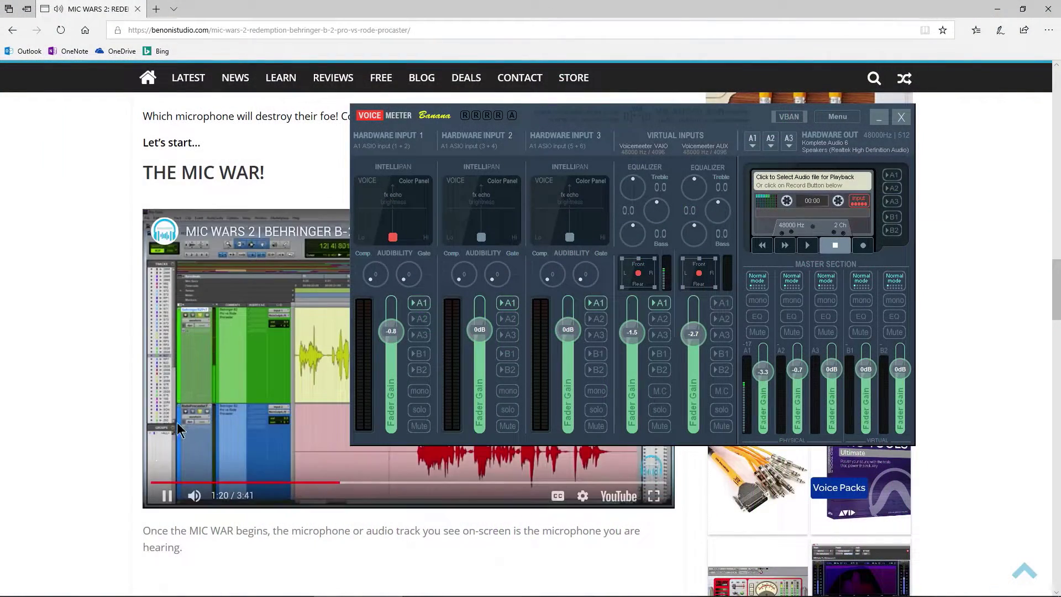
left_click(166, 496)
left_click(291, 483)
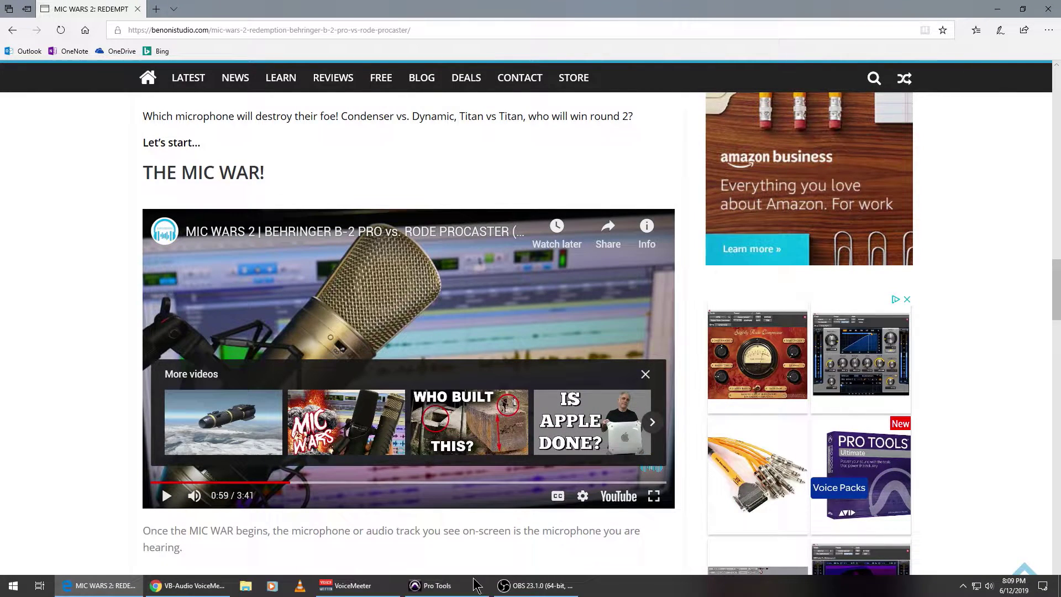
left_click(438, 586)
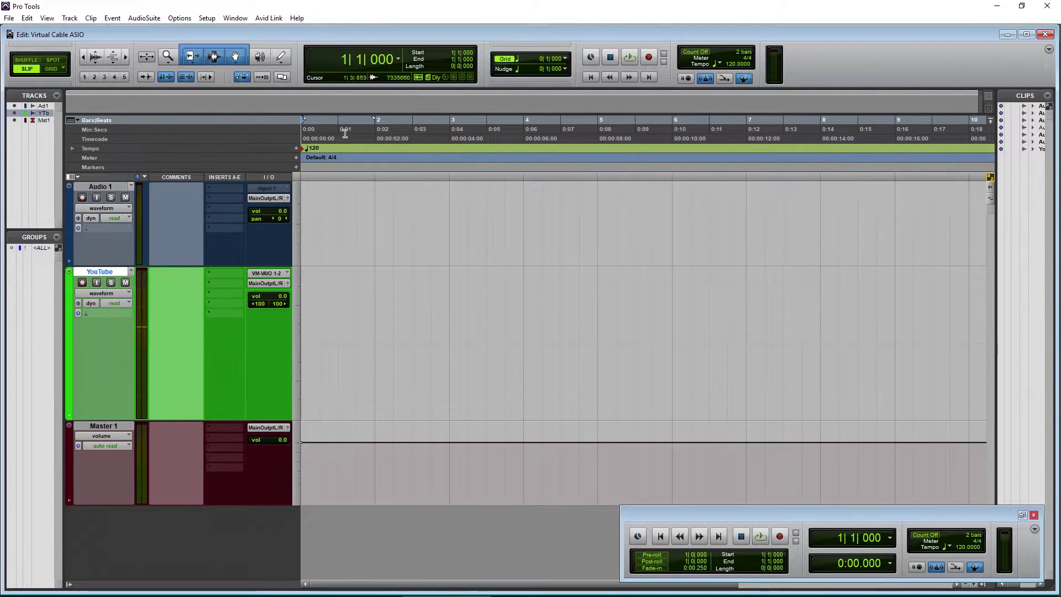
Keep Voicemeeter AUX Virtual ASIO as the Pro Tools playback engine, then check the YouTube track's VM-VAIO 1-2 input
left_click(208, 19)
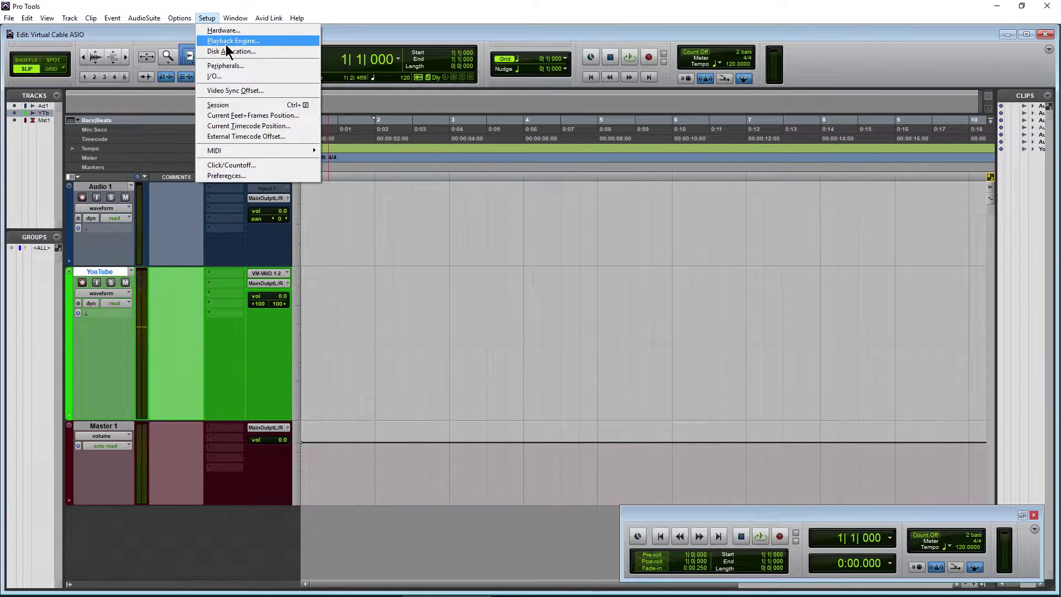
left_click(225, 43)
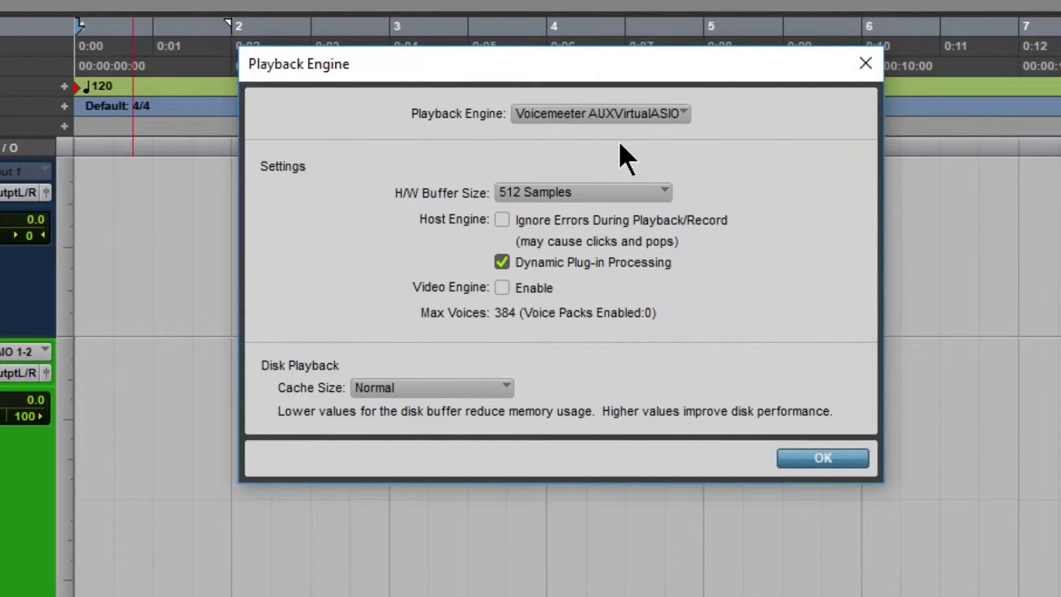
left_click(663, 116)
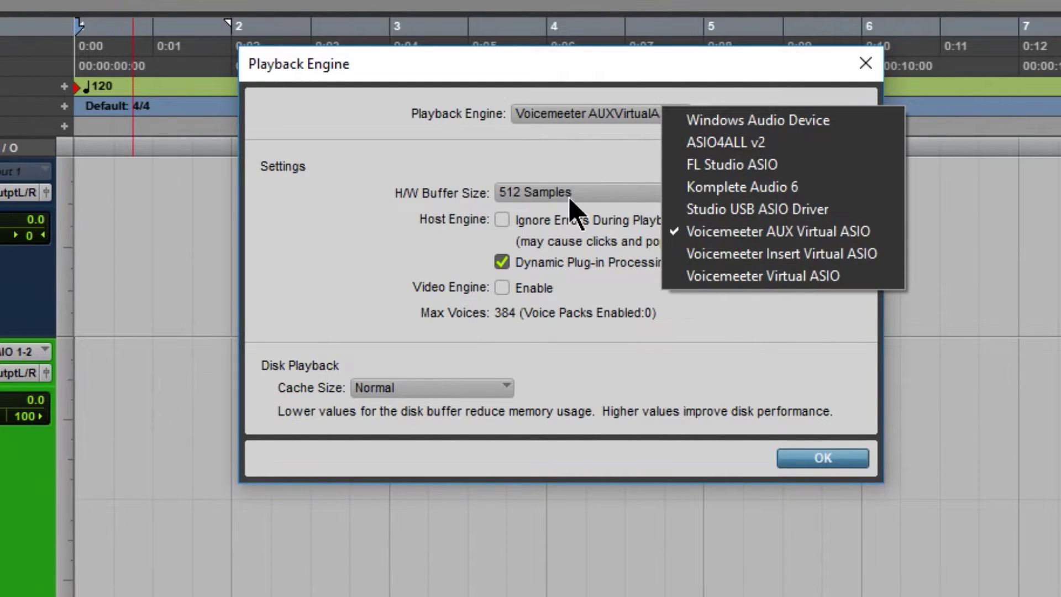
left_click(373, 139)
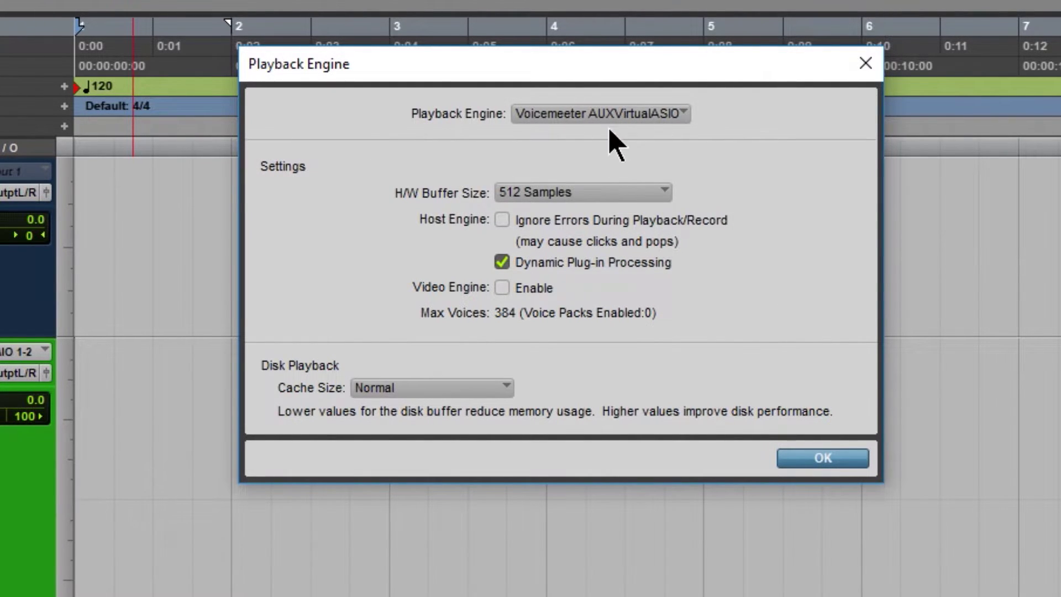
left_click(864, 64)
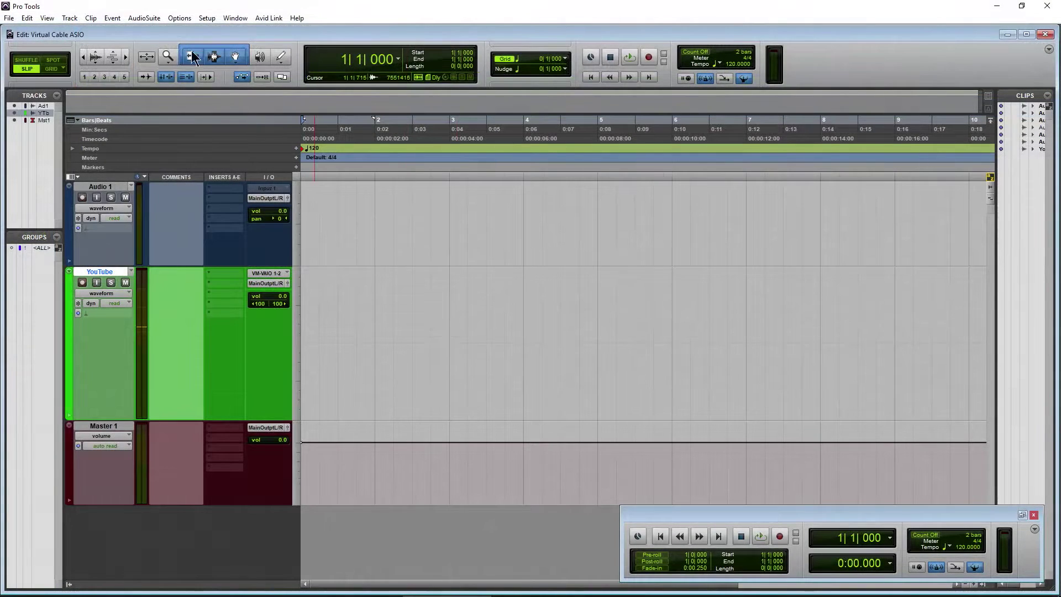
left_click(206, 18)
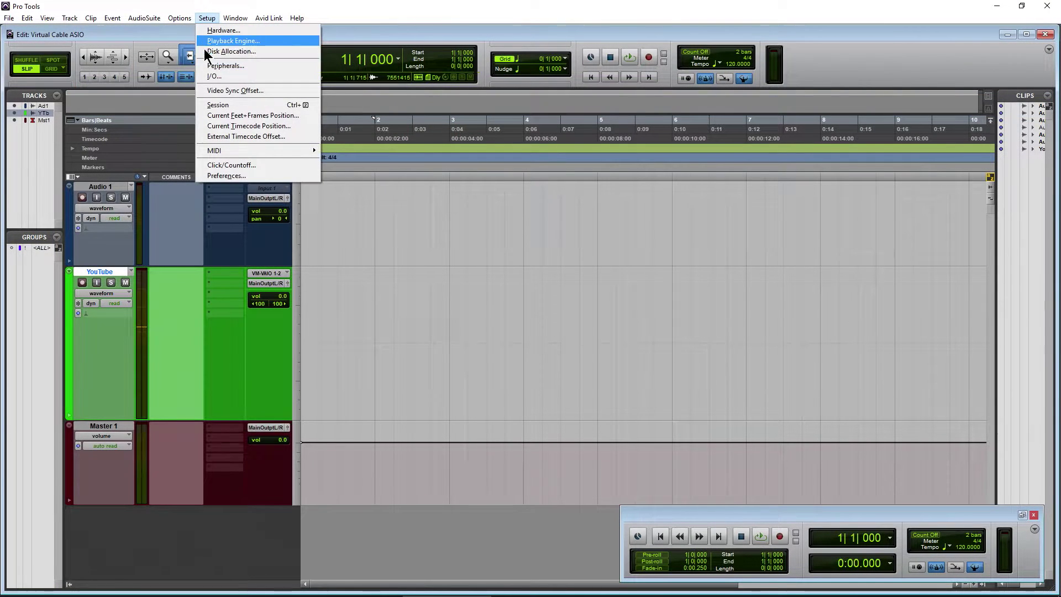
left_click(210, 76)
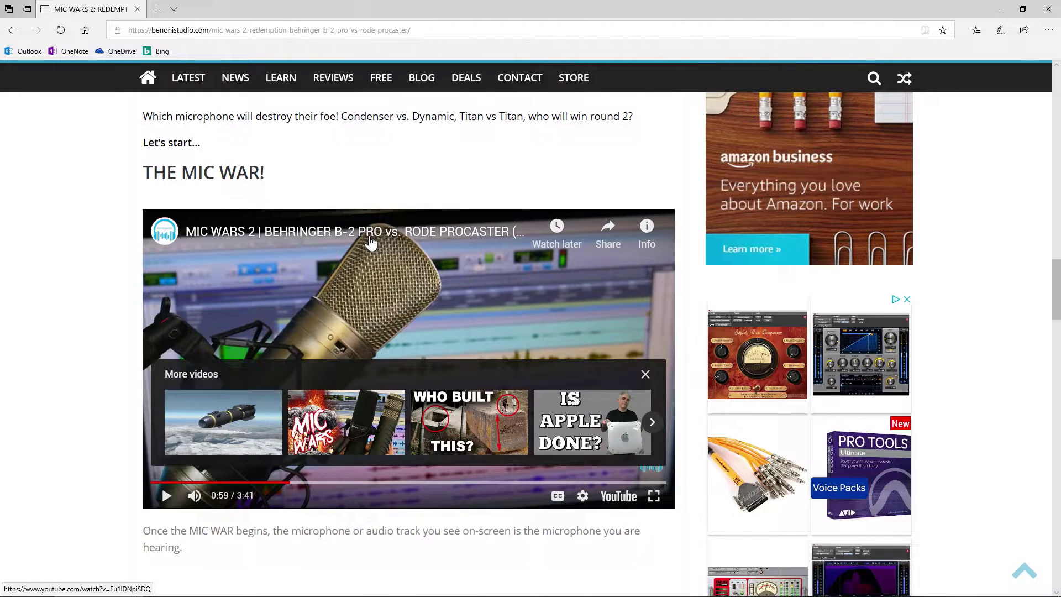
Play the video to 1:09 while watching the mixer, then pause it and raise Voicemeeter over Pro Tools
left_click(436, 587)
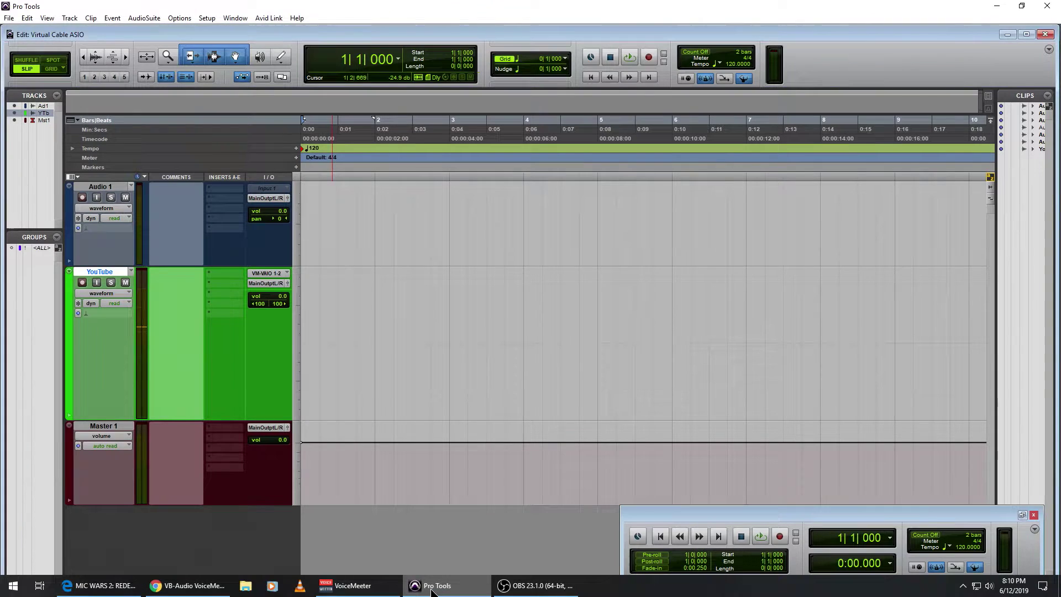
left_click(363, 589)
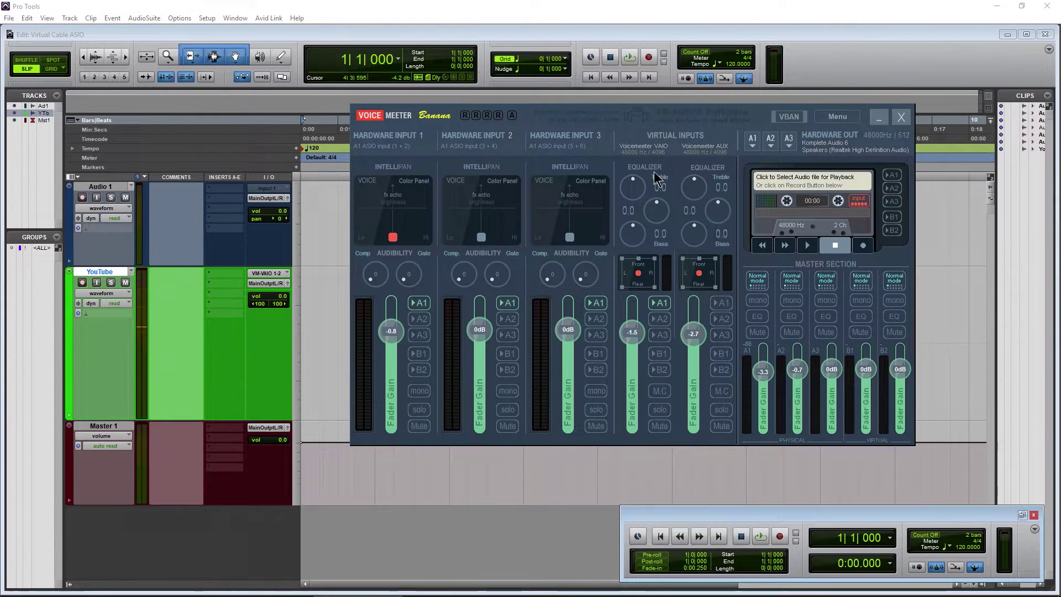
left_click(123, 586)
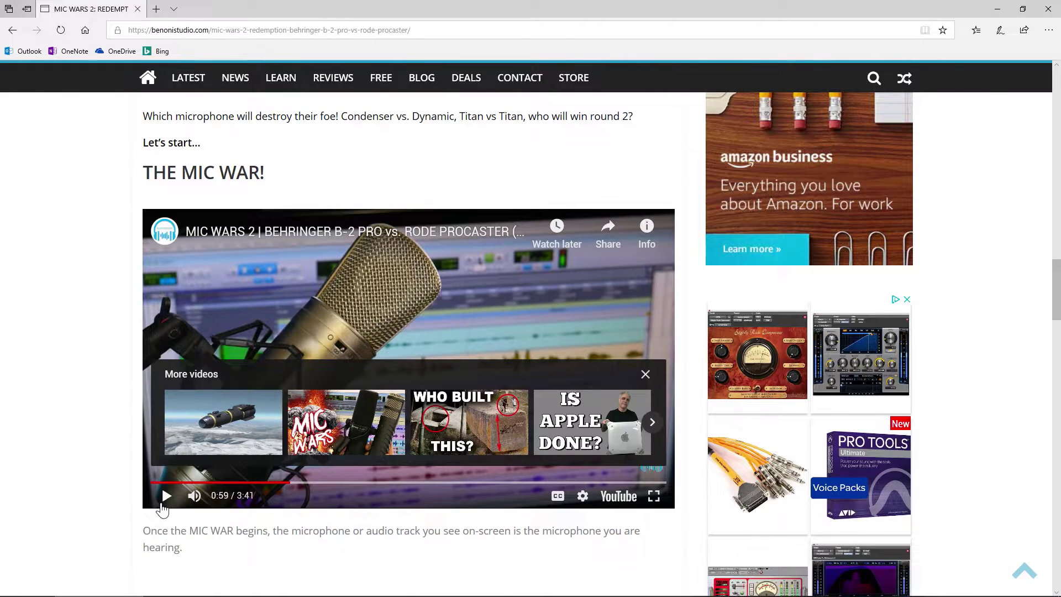
left_click(353, 589)
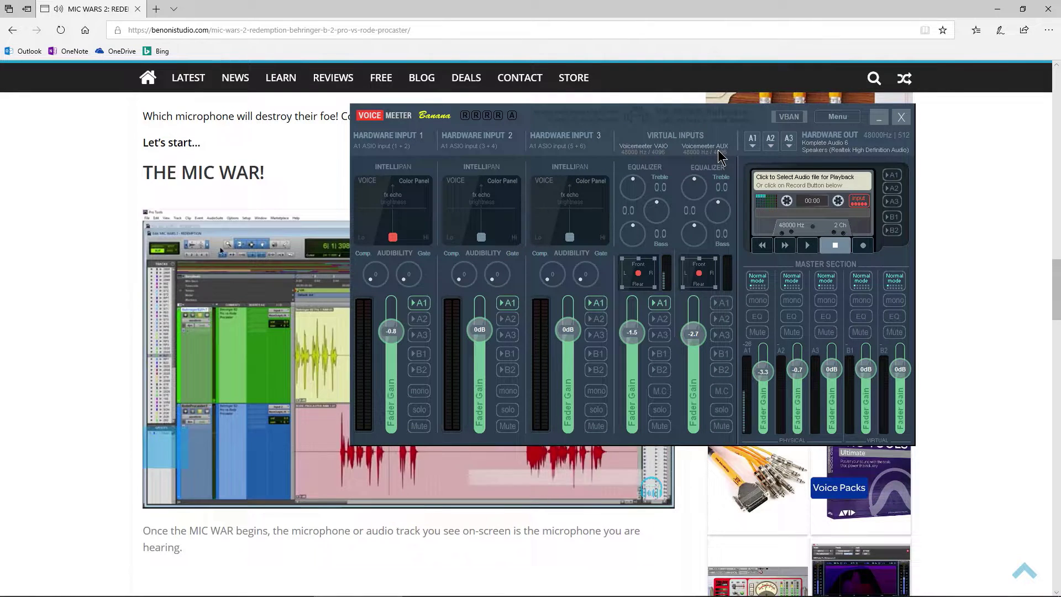
left_click(249, 331)
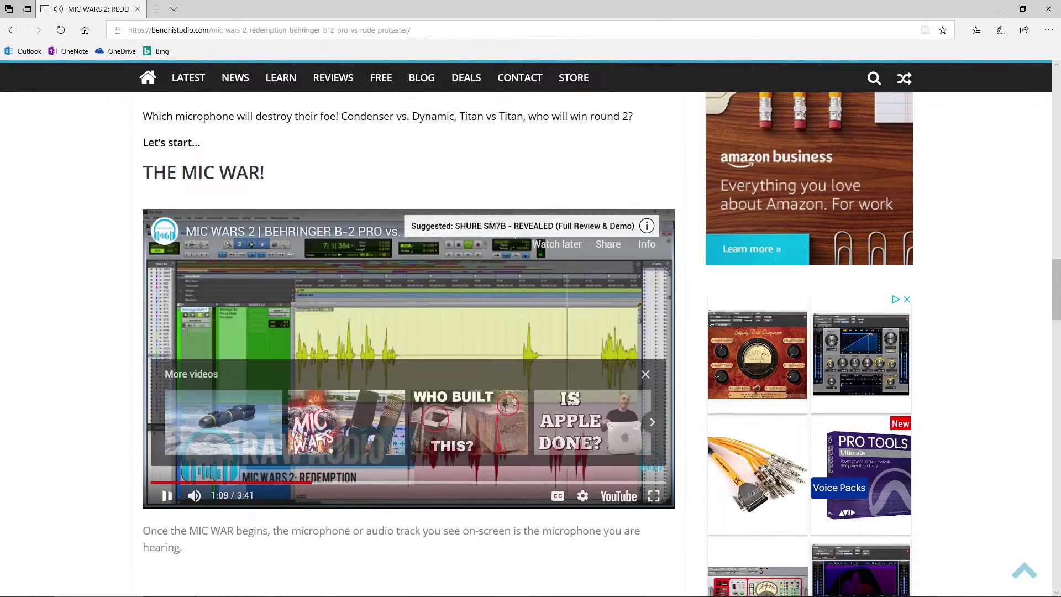
left_click(387, 585)
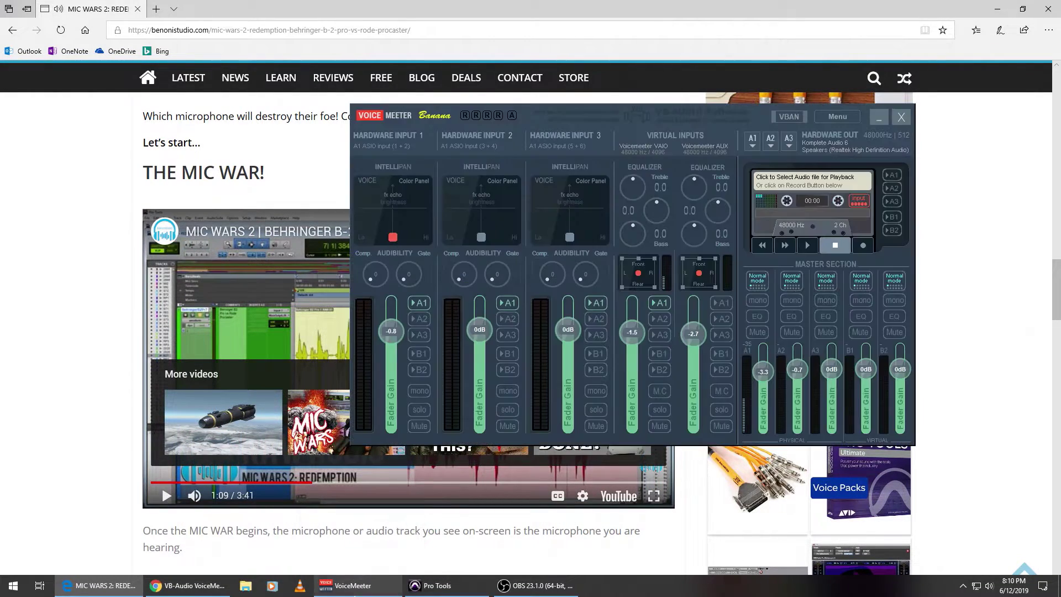
left_click(420, 586)
left_click(368, 587)
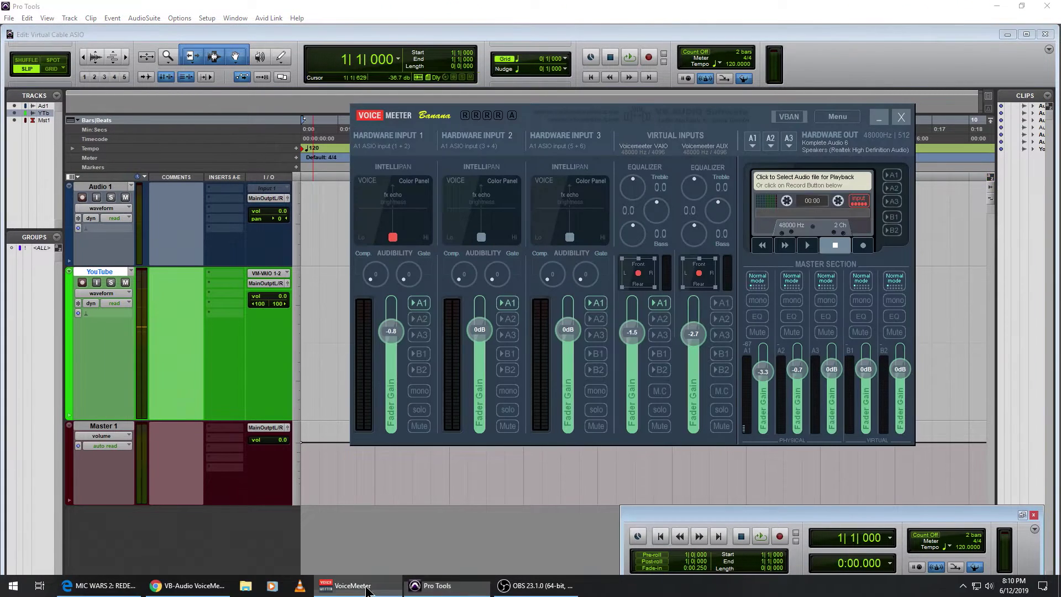
Turn the VAIO input's B2 send off, resume the video, then send VAIO to B2 again
left_click(660, 370)
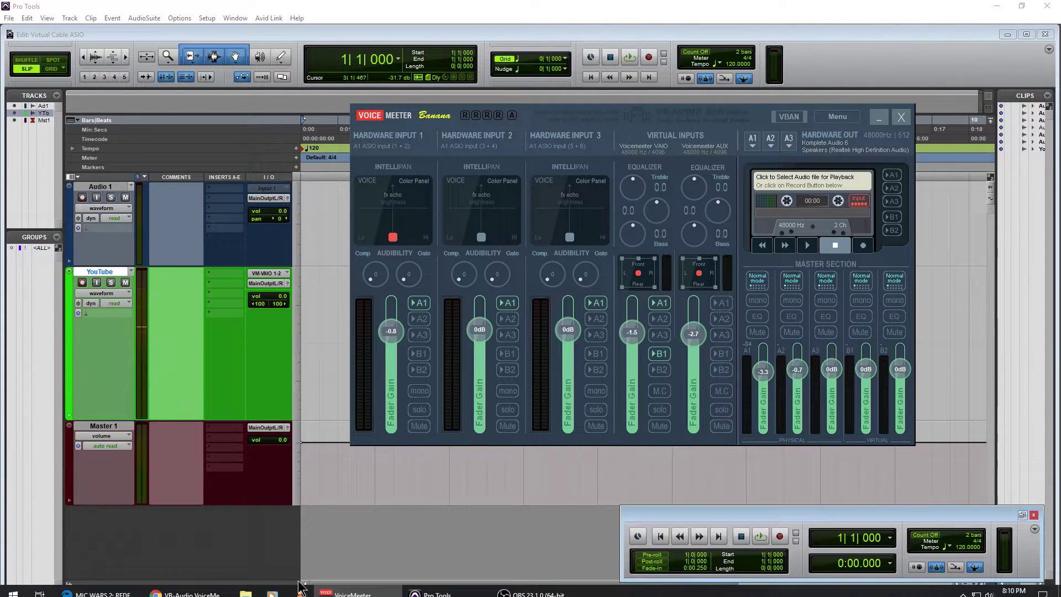
left_click(99, 587)
left_click(166, 497)
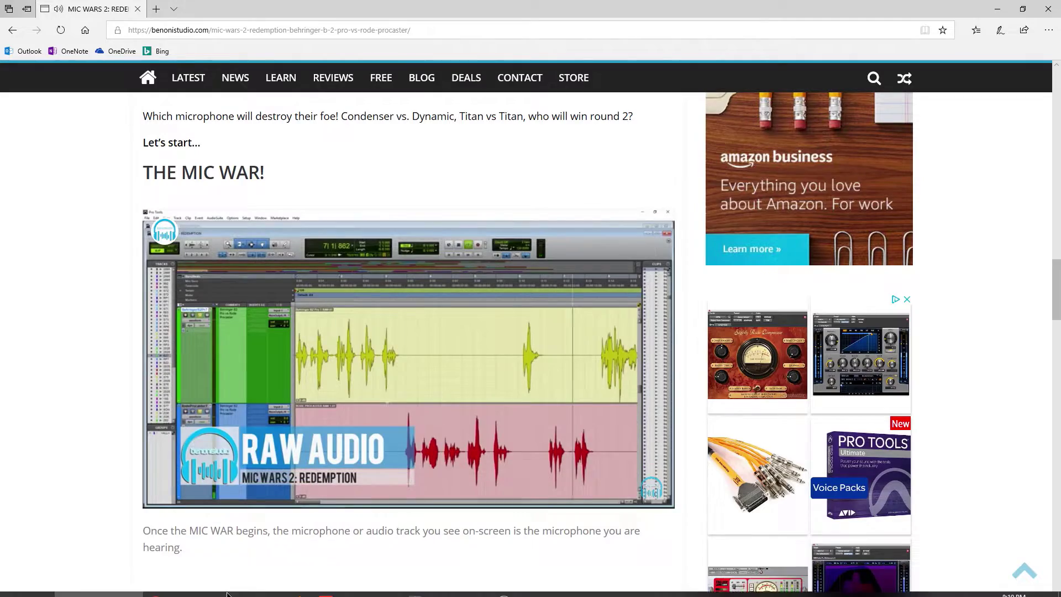
left_click(301, 587)
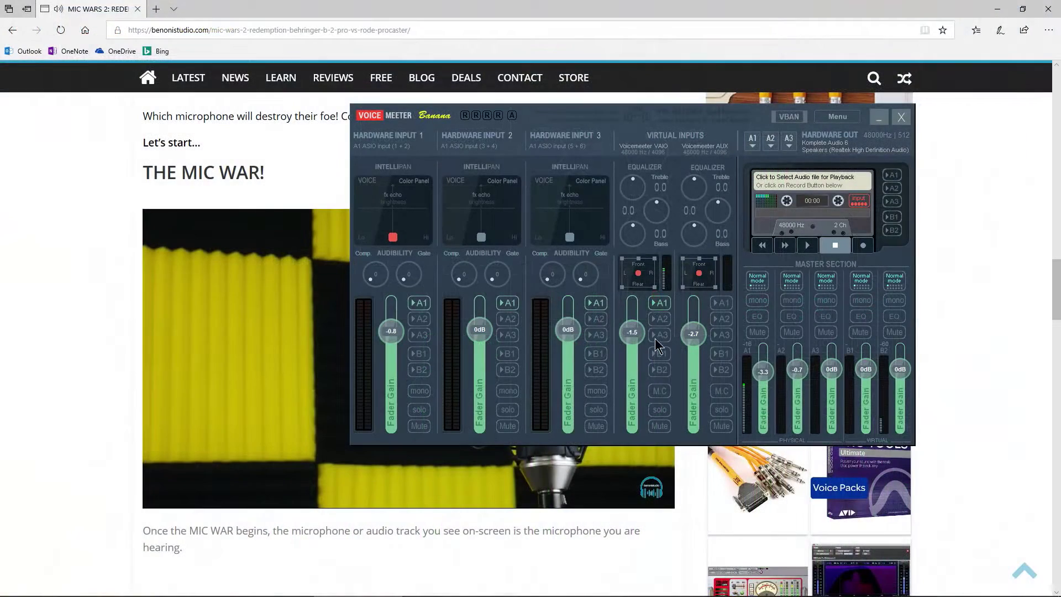
left_click(659, 370)
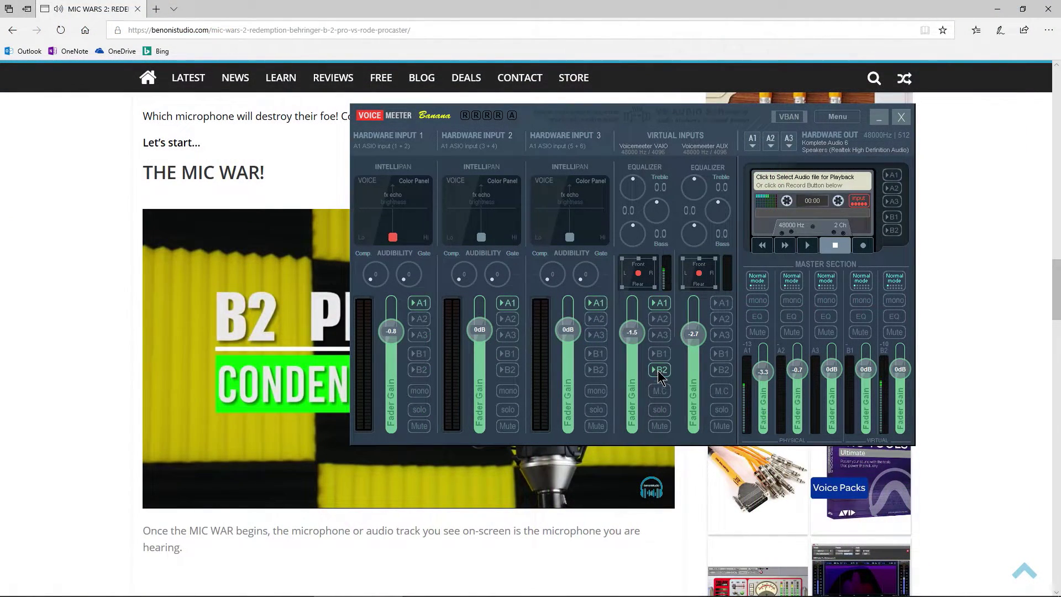
Pause the YouTube video and enable input monitoring on the Pro Tools YouTube track
mouse_move(351, 588)
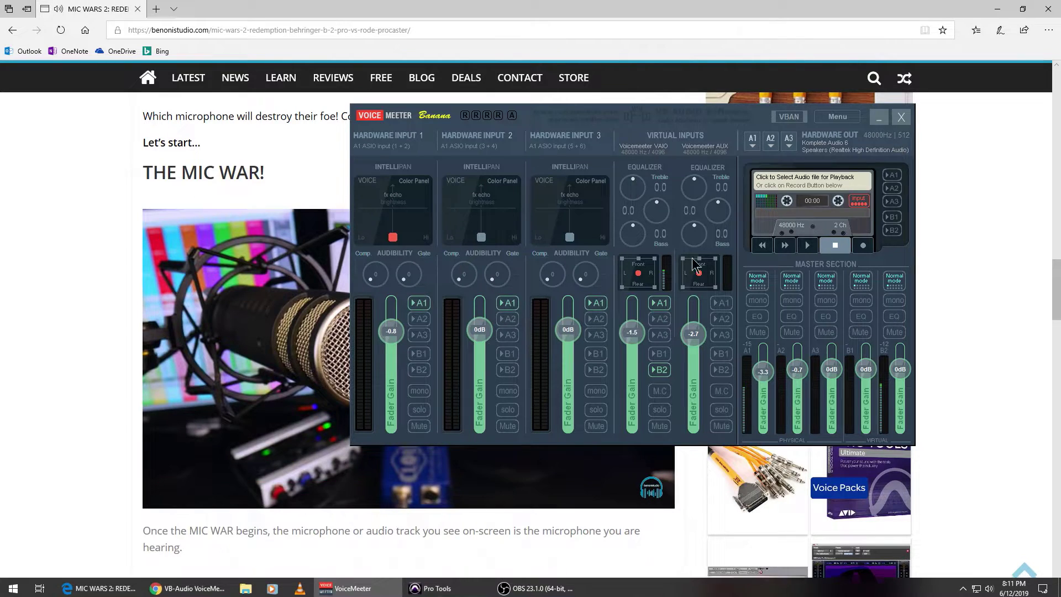
left_click(437, 586)
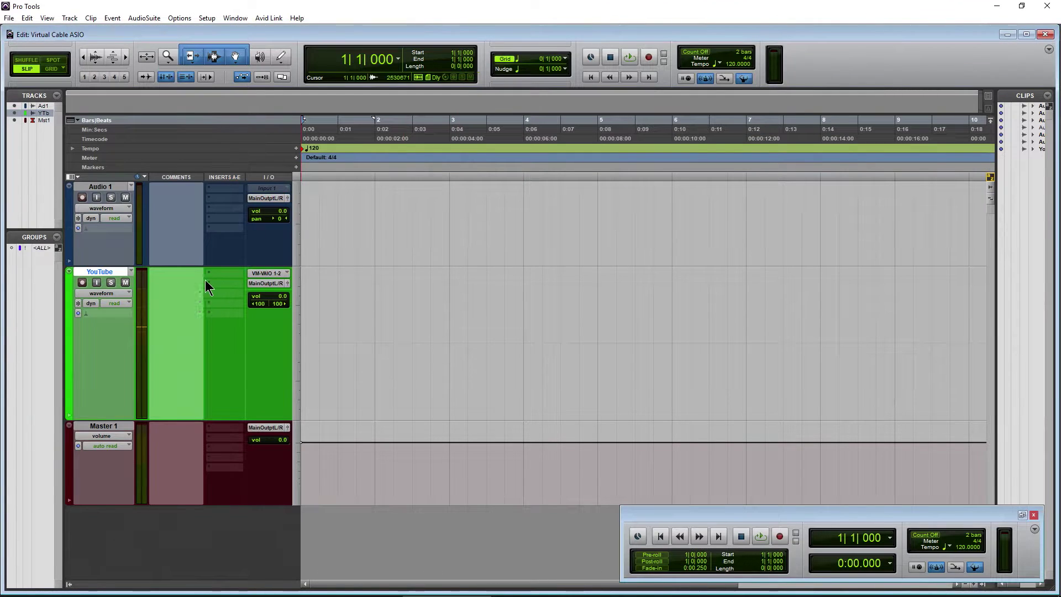
left_click(100, 587)
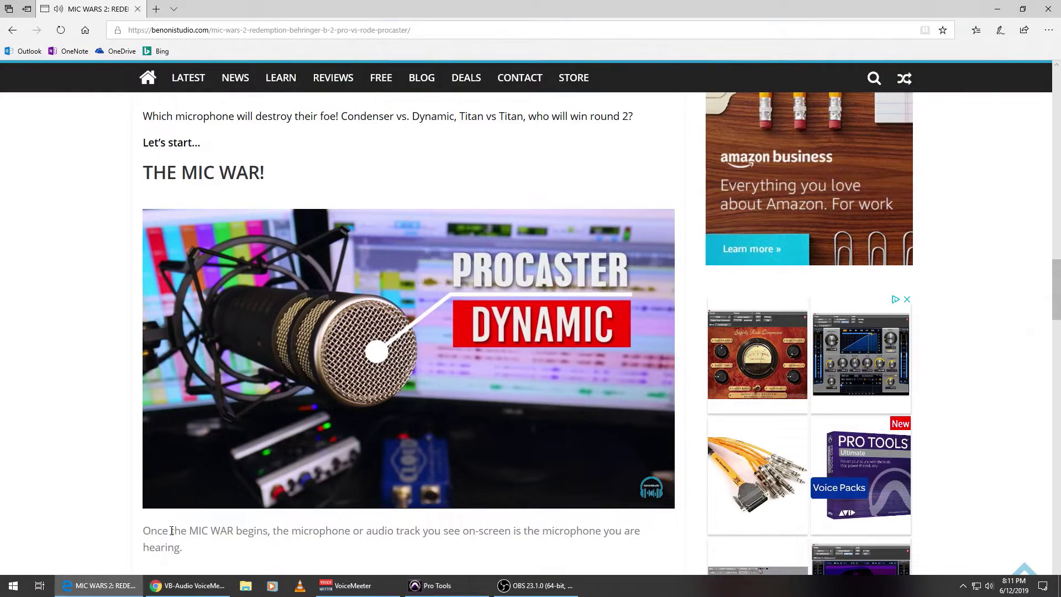
left_click(167, 495)
left_click(431, 587)
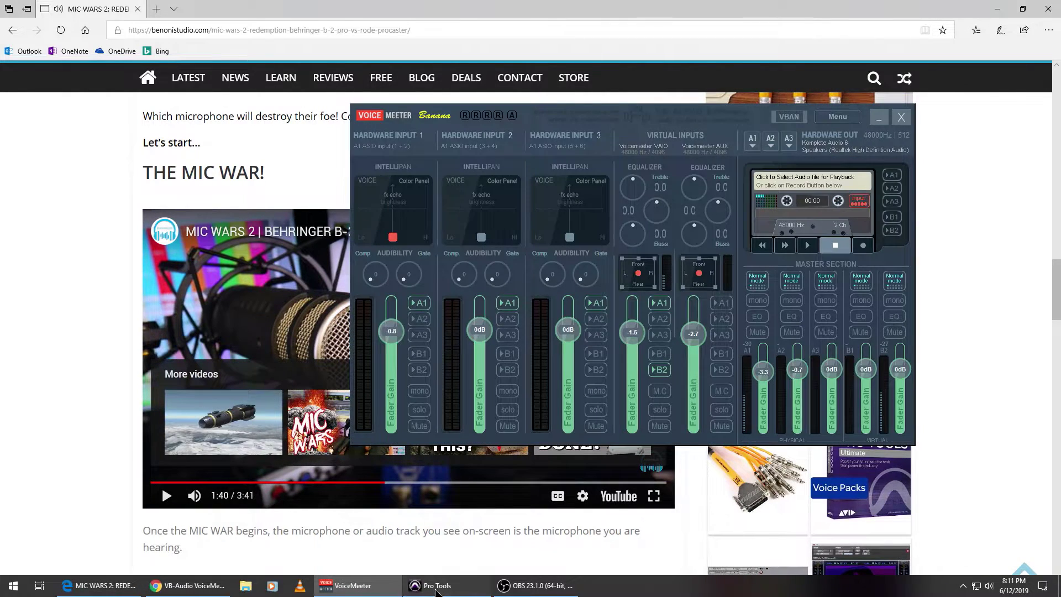
left_click(386, 589)
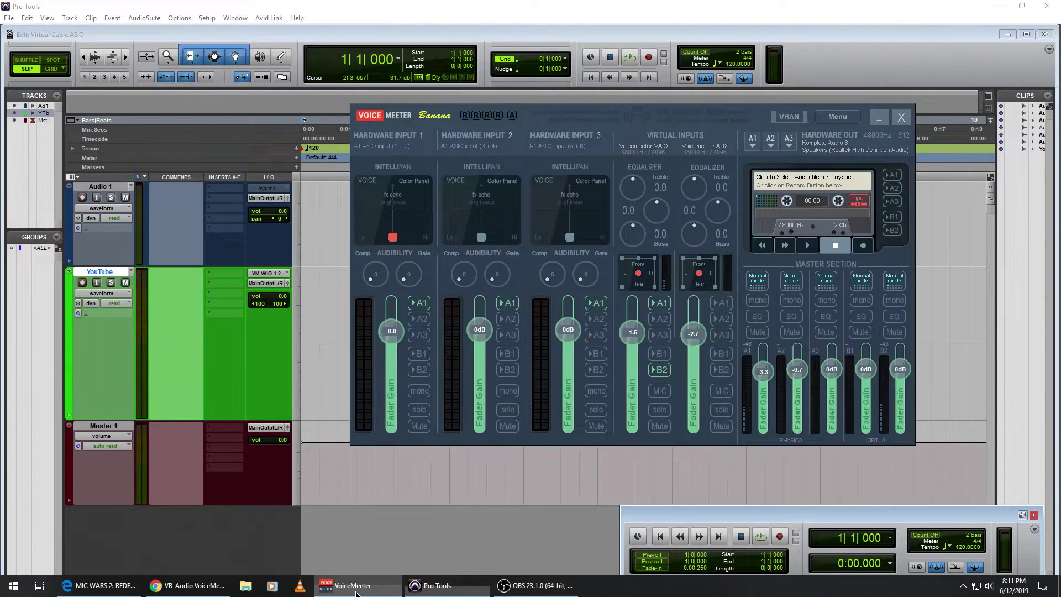
Switch the VAIO input's B2 routing off in Voicemeeter Banana
left_click(95, 281)
left_click(373, 589)
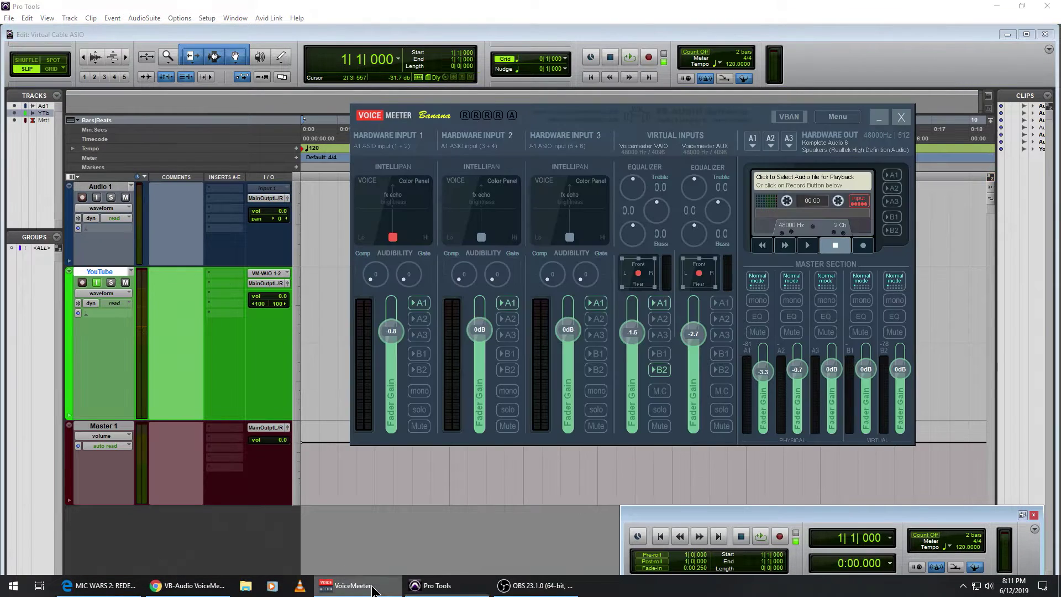
left_click(663, 370)
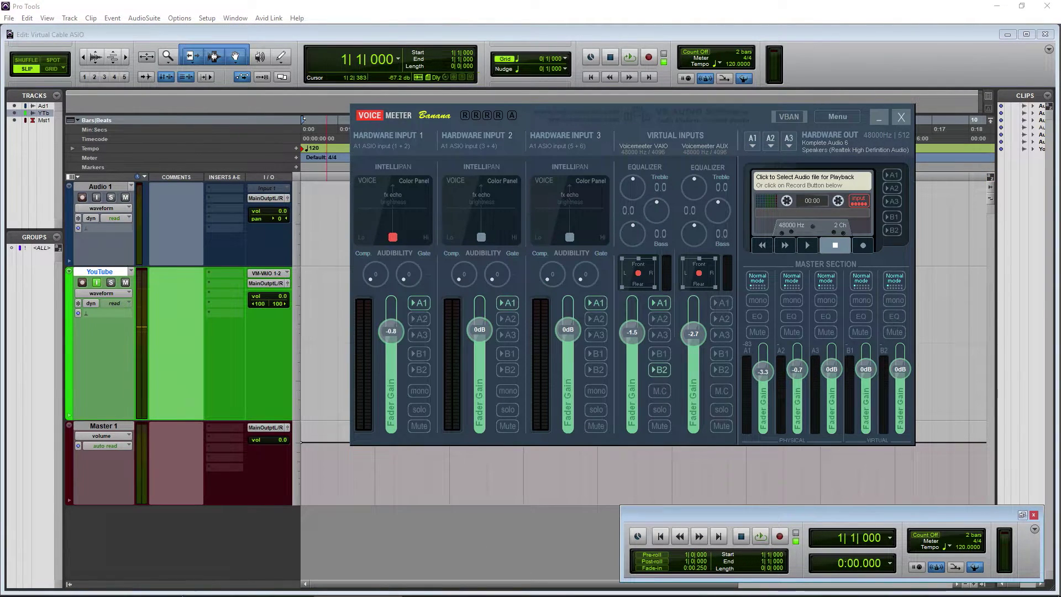
With the YouTube video playing in Edge, route the VAIO input to B2 again
left_click(97, 589)
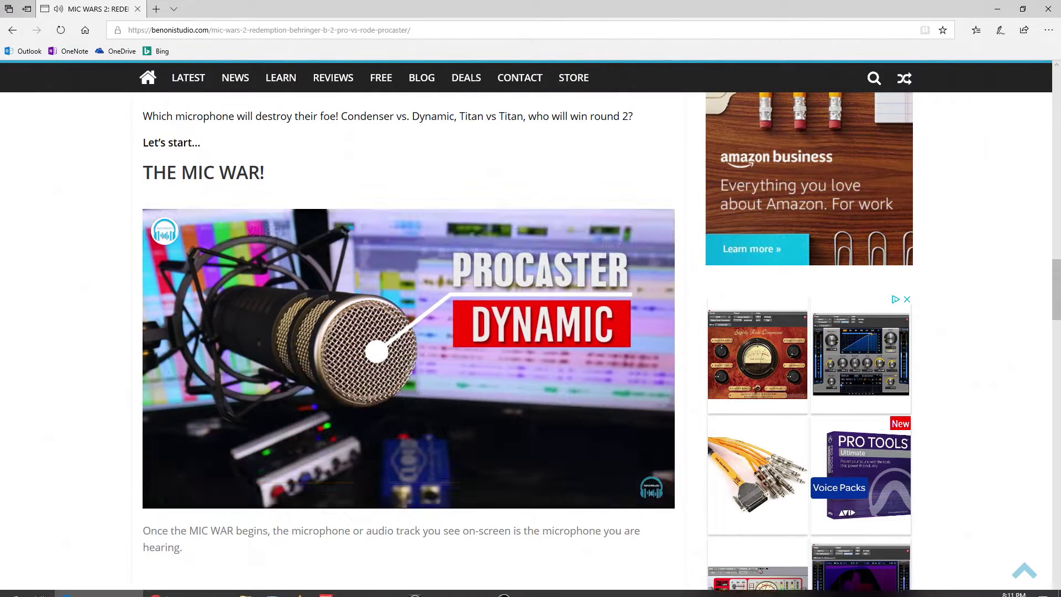
left_click(354, 587)
left_click(421, 586)
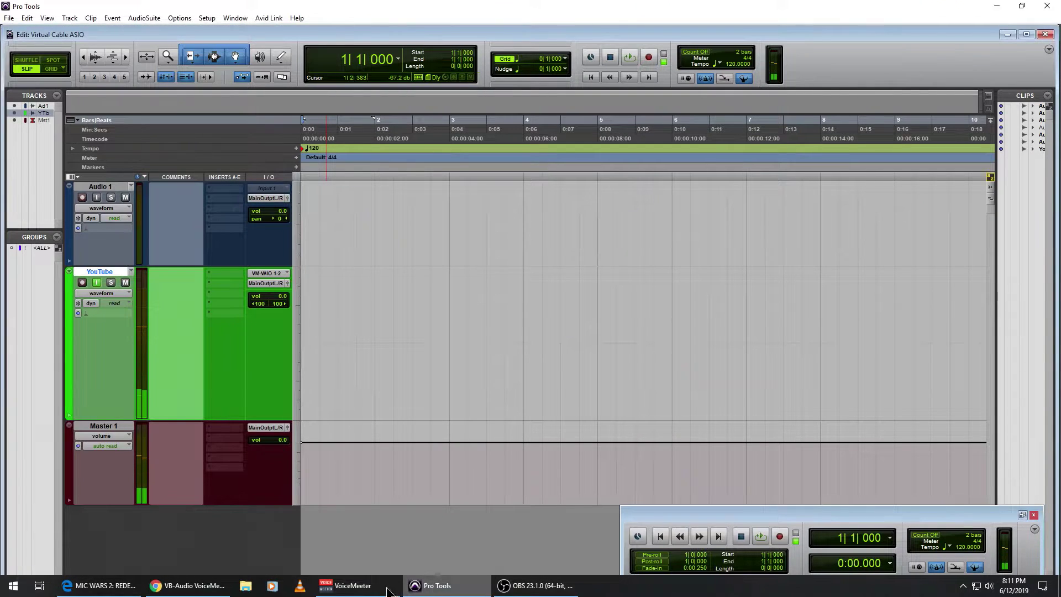
left_click(388, 589)
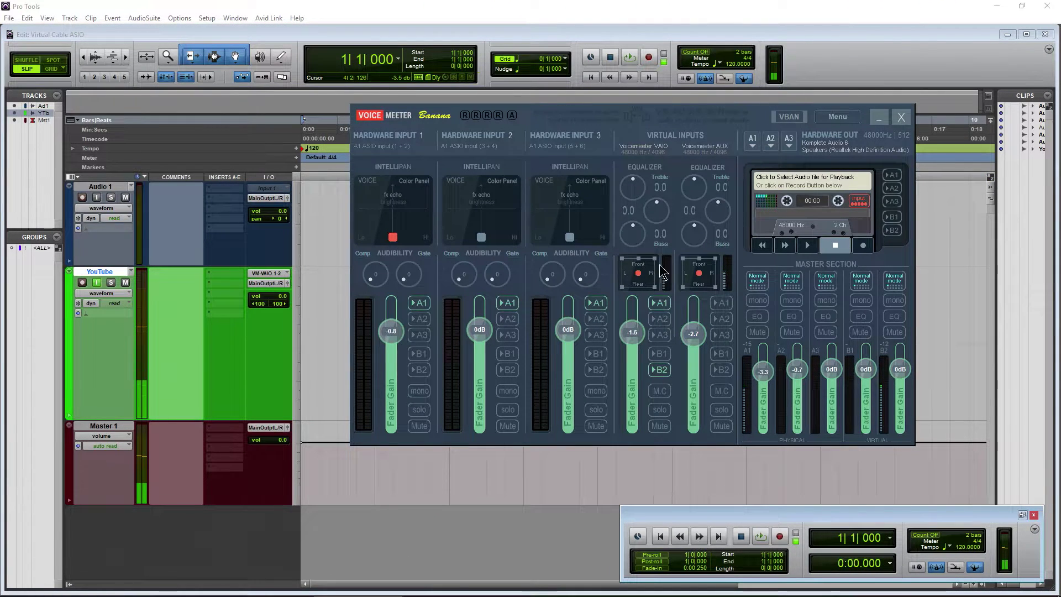
left_click(658, 371)
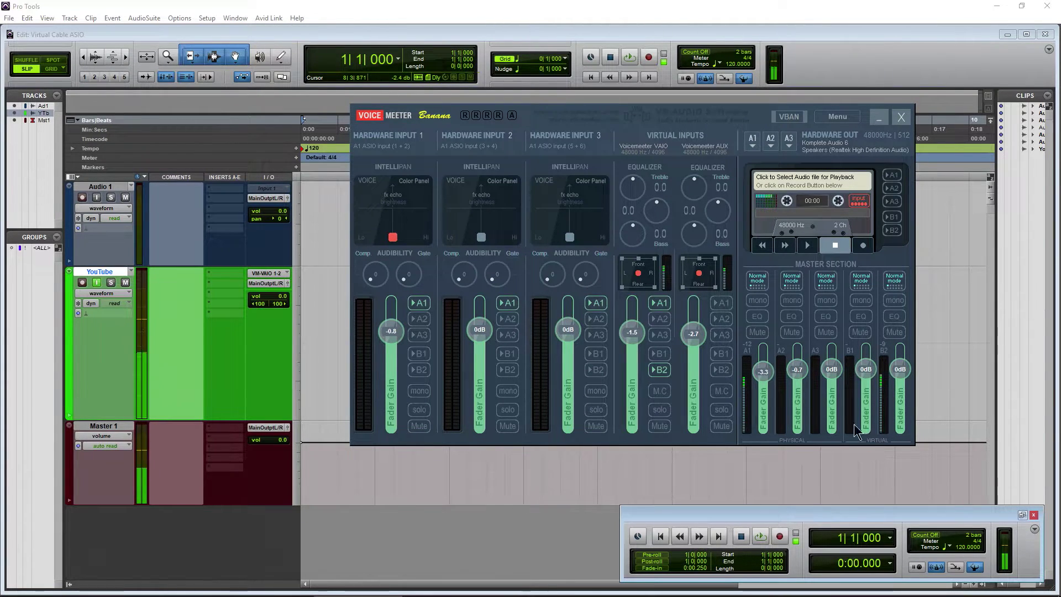
Record the playing video's audio onto the YouTube track, then stop to keep clip YouTube_02
left_click(98, 282)
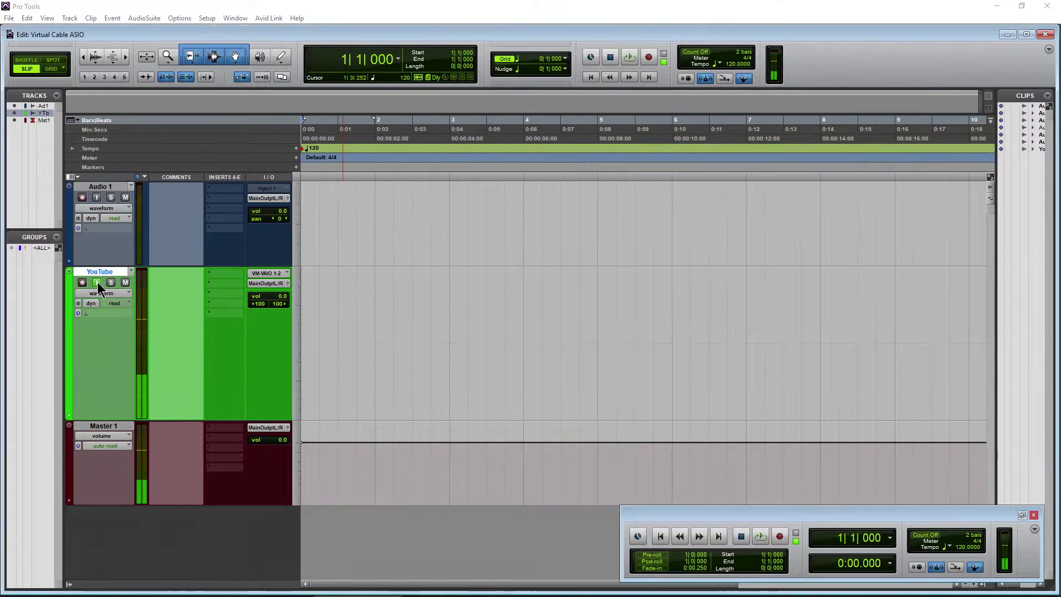
left_click(630, 58)
left_click(611, 58)
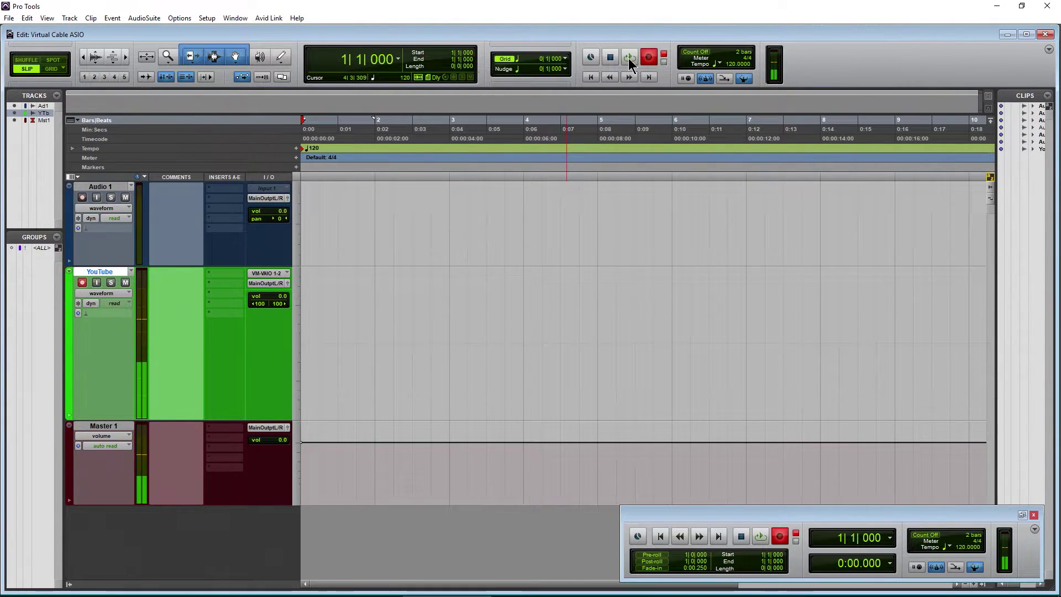
left_click(629, 58)
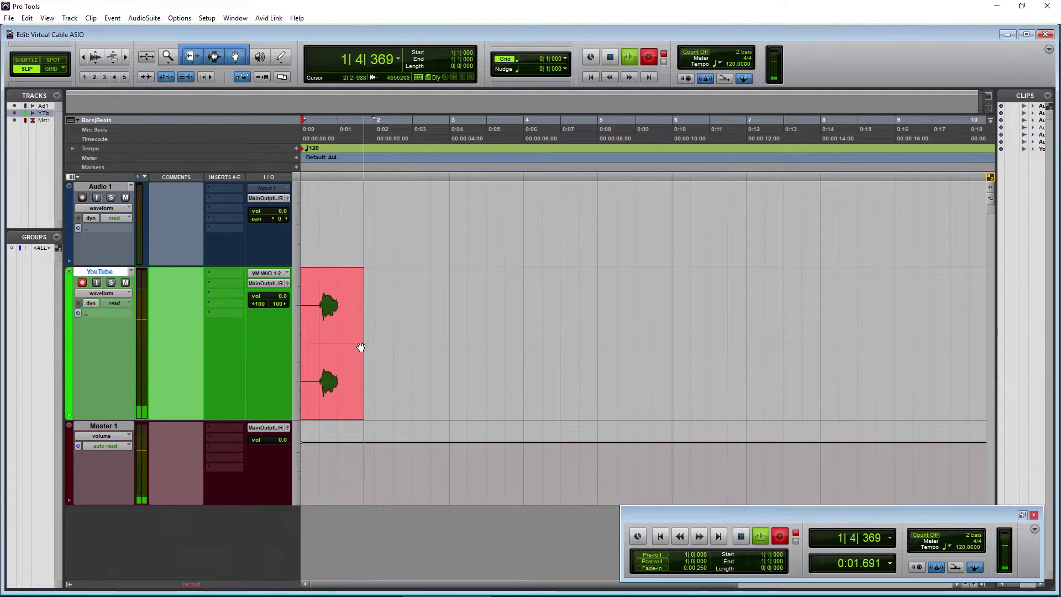
left_click(100, 585)
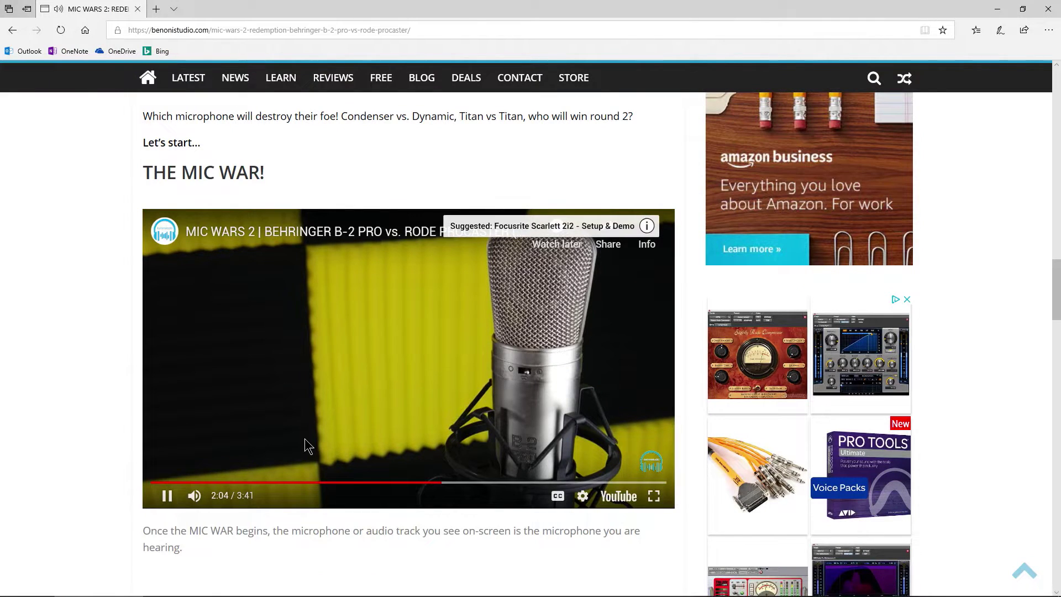
left_click(367, 592)
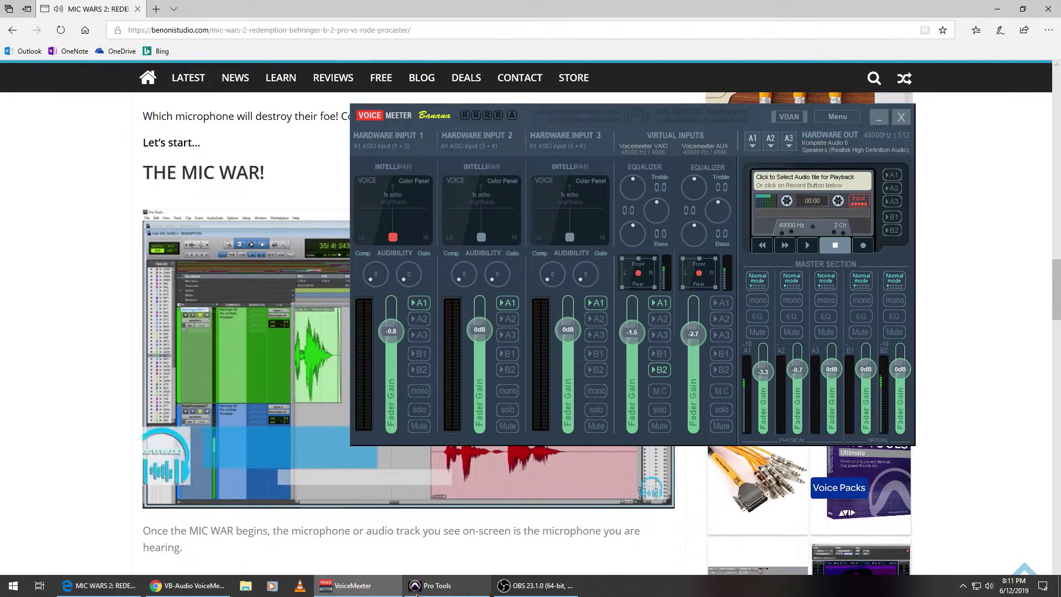
left_click(418, 591)
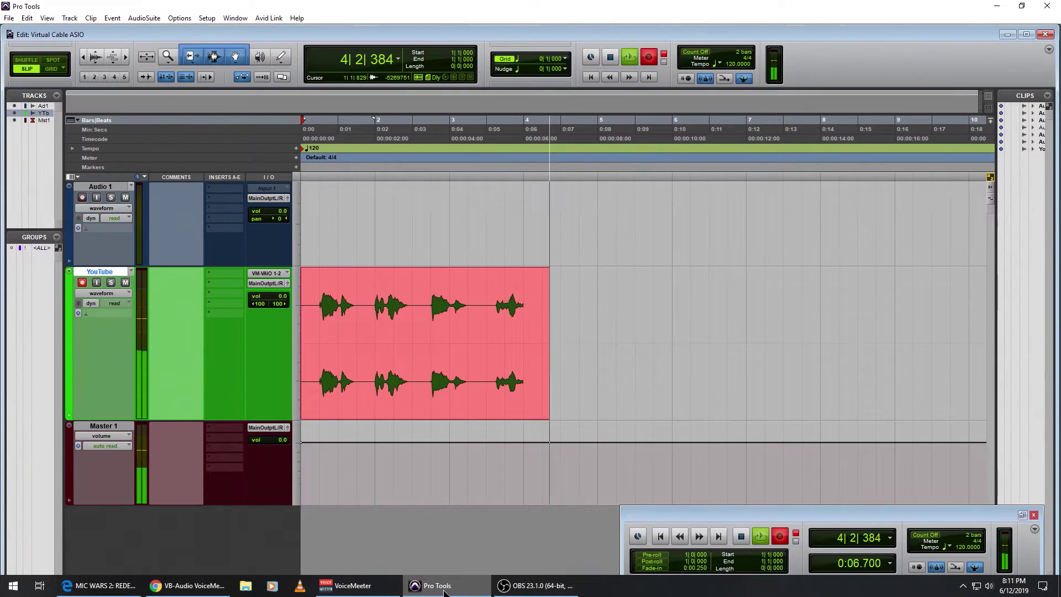
left_click(611, 57)
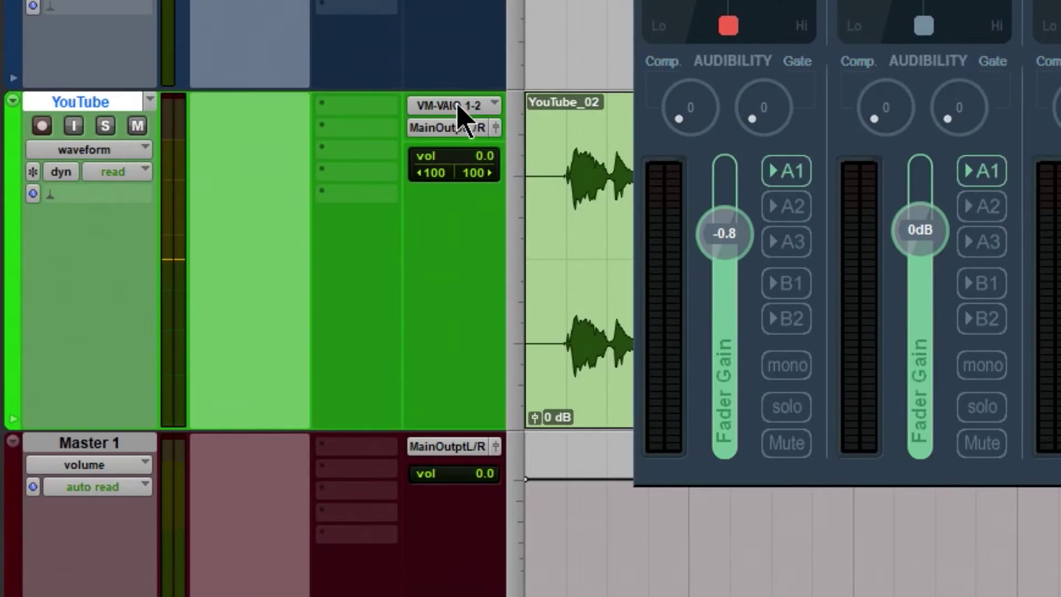
Confirm the YouTube track input is still VM-VAIO 1-2, then bring Voicemeeter Banana forward
left_click(268, 273)
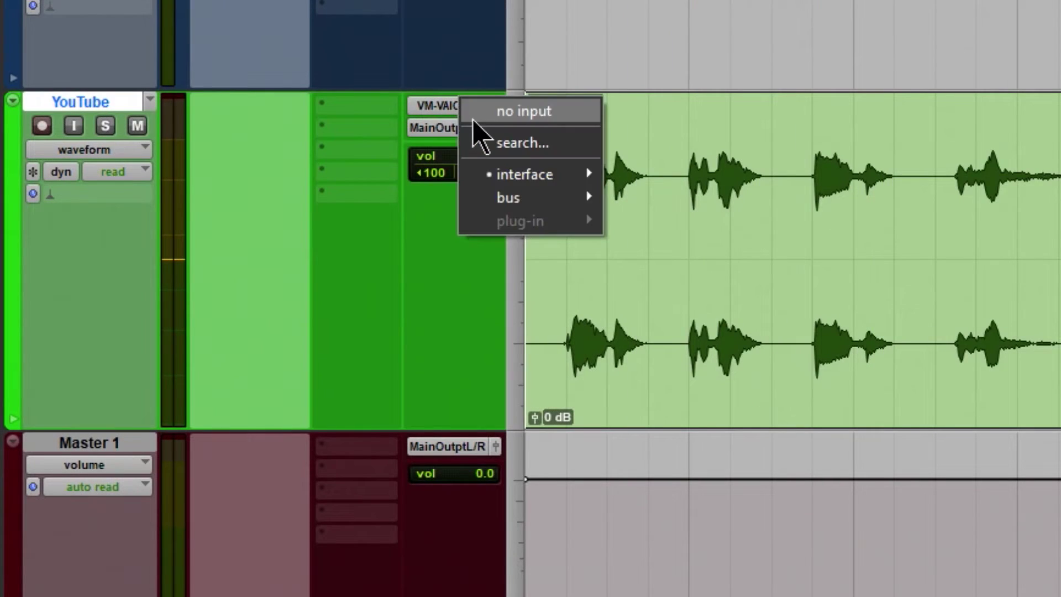
left_click(327, 284)
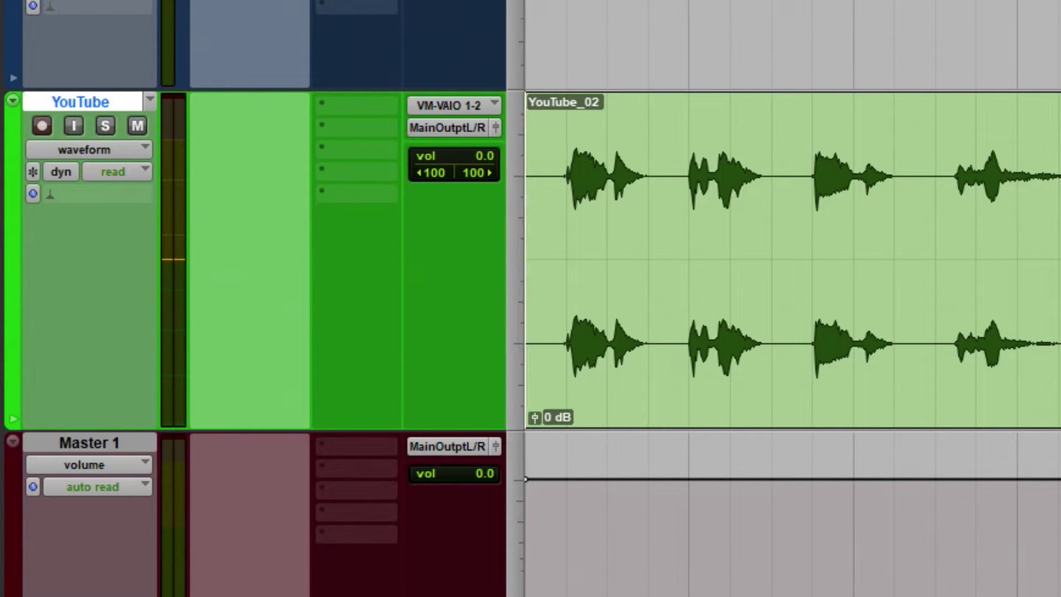
key("alt+Tab")
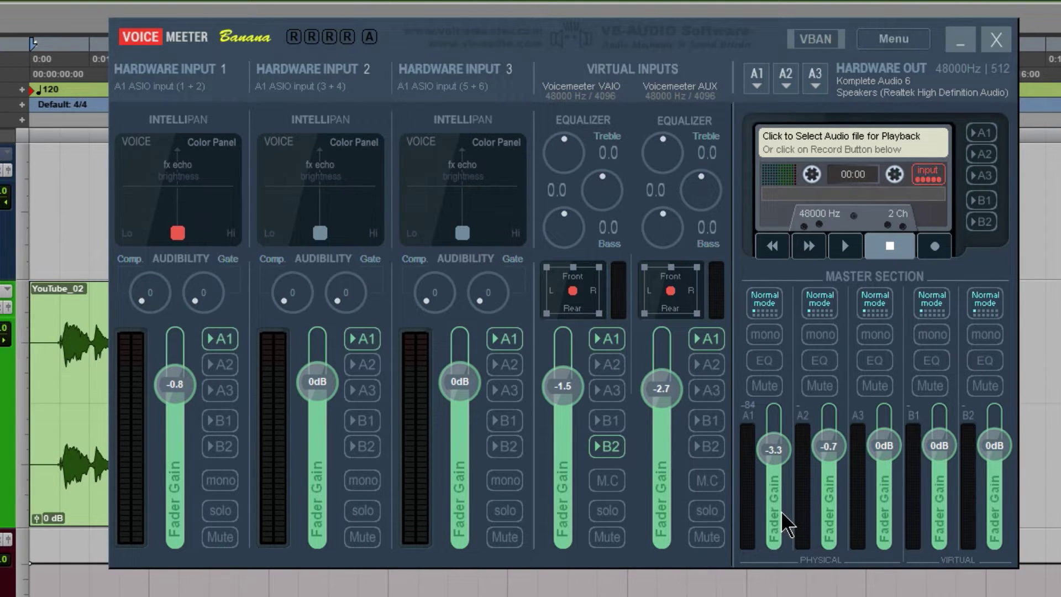
Turn off the AUX input's A1 routing and resume the YouTube video in Edge
left_click(707, 339)
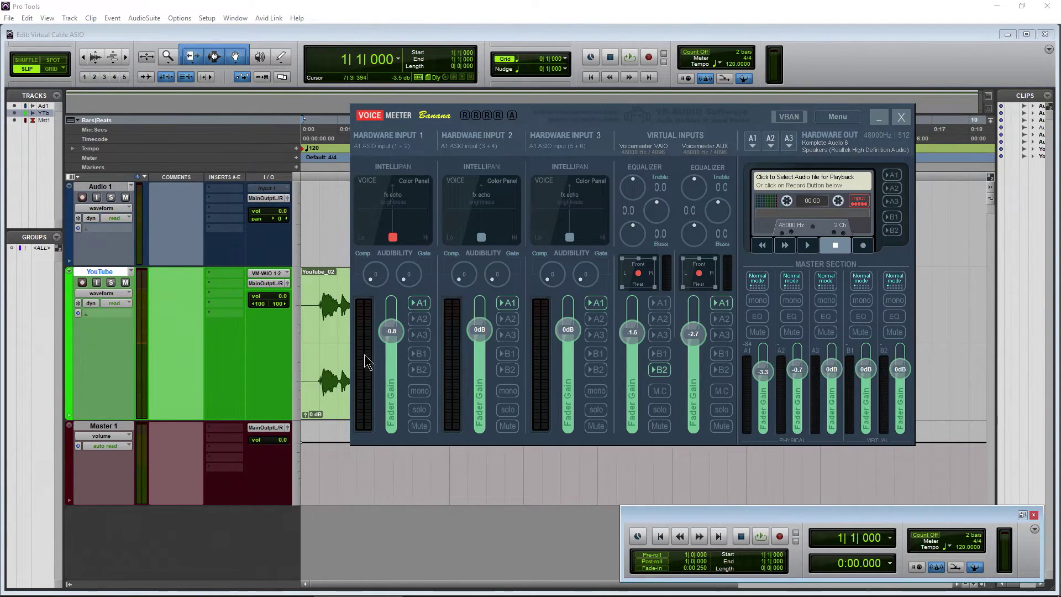
left_click(101, 283)
left_click(99, 585)
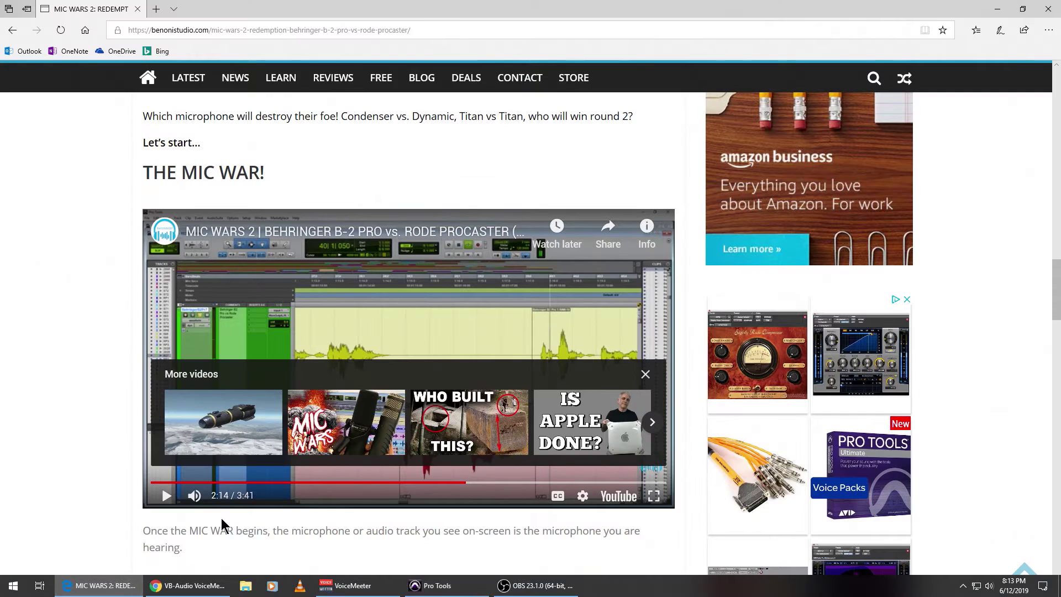
left_click(159, 500)
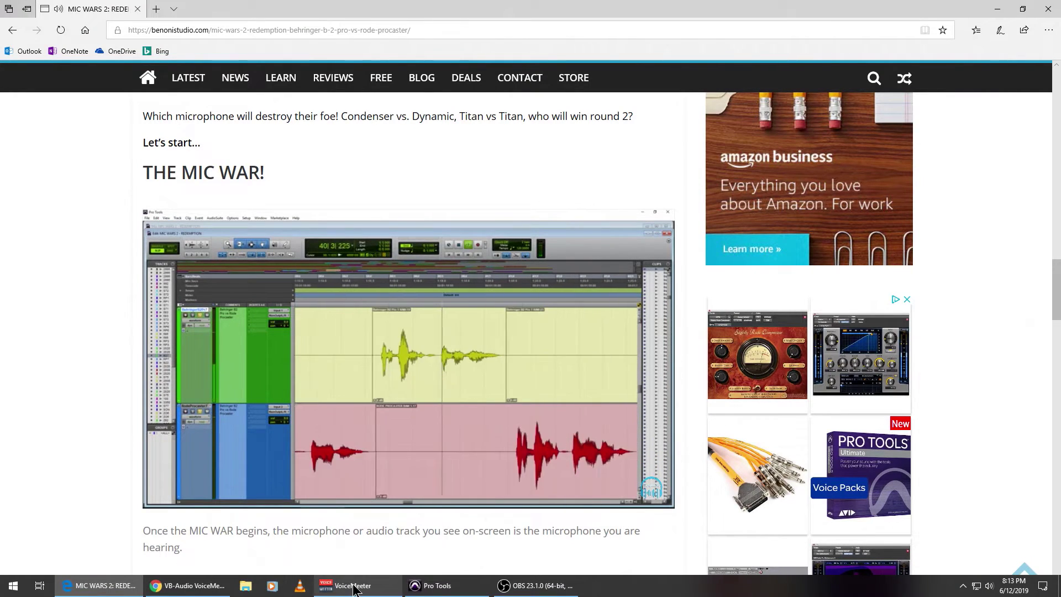
Back in Voicemeeter, switch the AUX input's A2 routing on, then off again
left_click(422, 590)
left_click(348, 585)
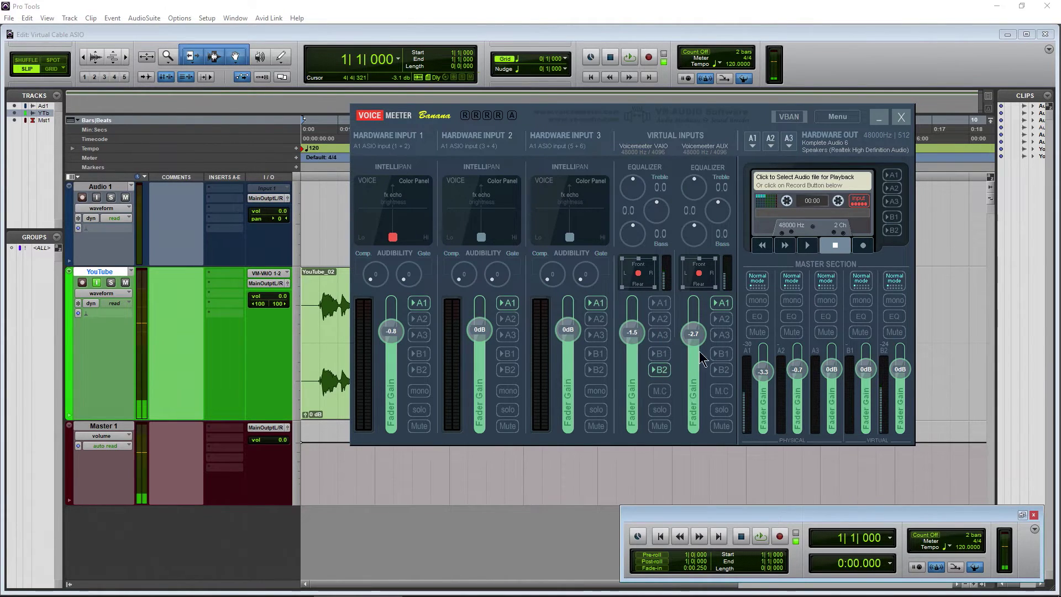
left_click(724, 319)
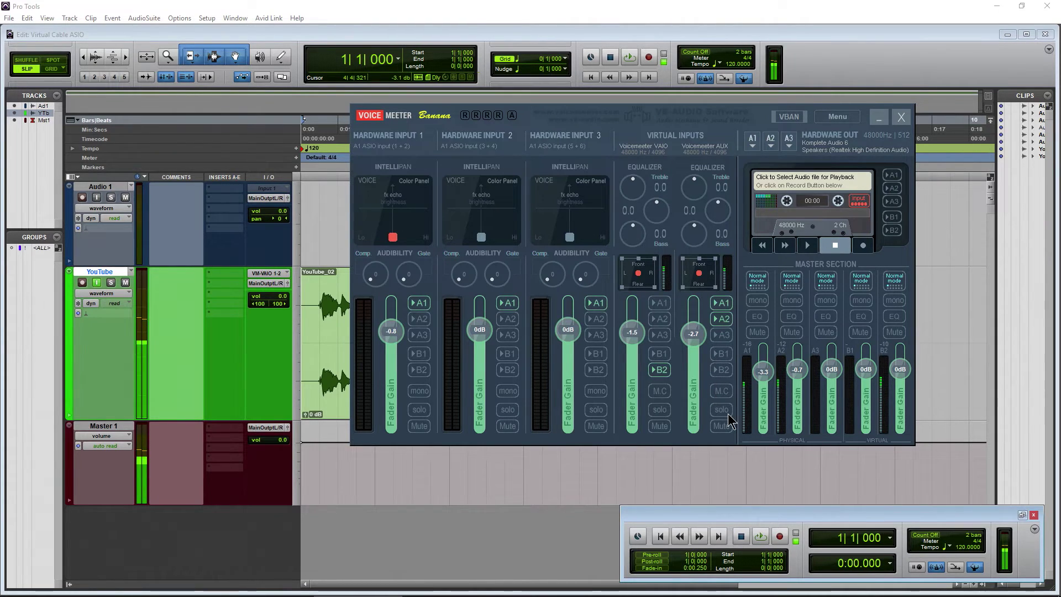
left_click(721, 319)
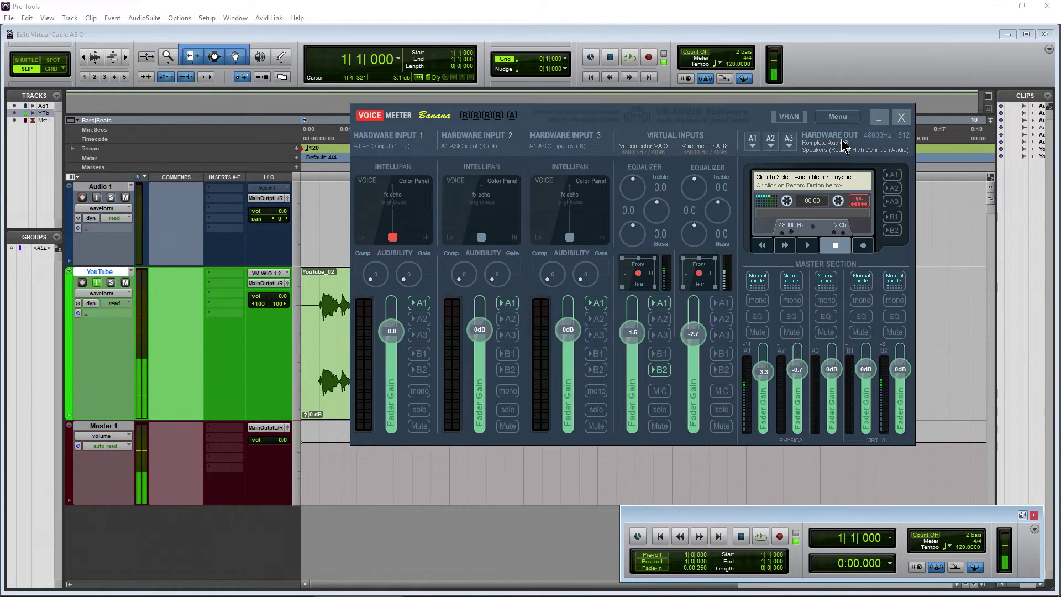
Enable B2 on the Voicemeeter VAIO strip so the YouTube track receives signal
left_click(650, 365)
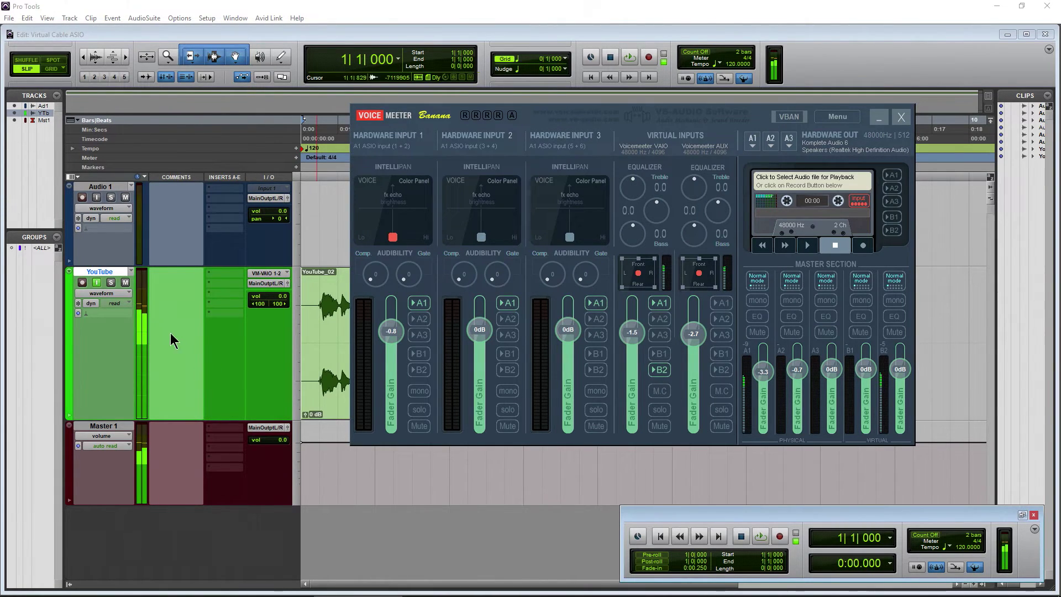